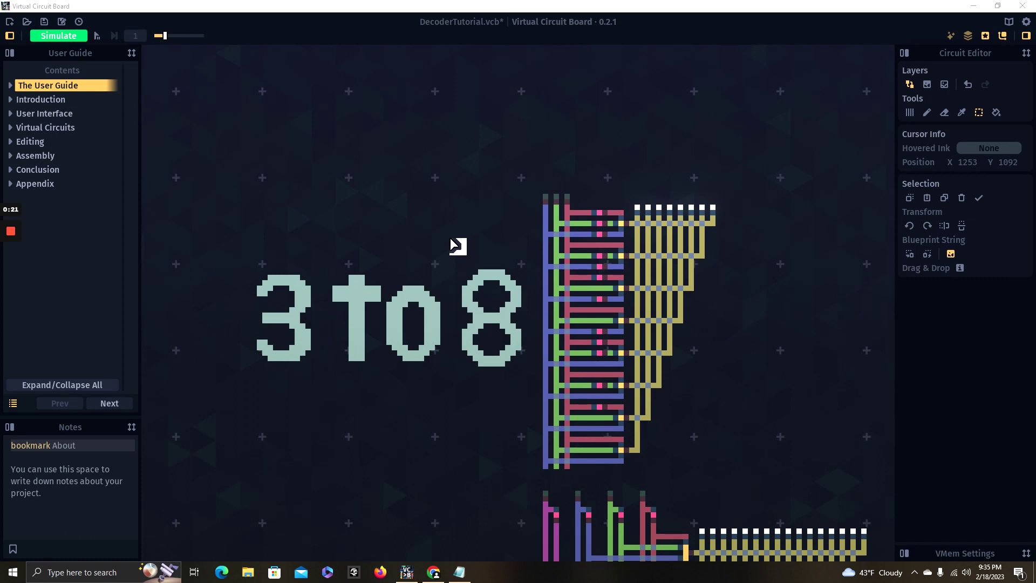
Step: Examine the finished 3-to-8 and 4-to-16 decoders, and the separate column of eight AND gates with their read and write traces
scroll(488, 271, "down", 2)
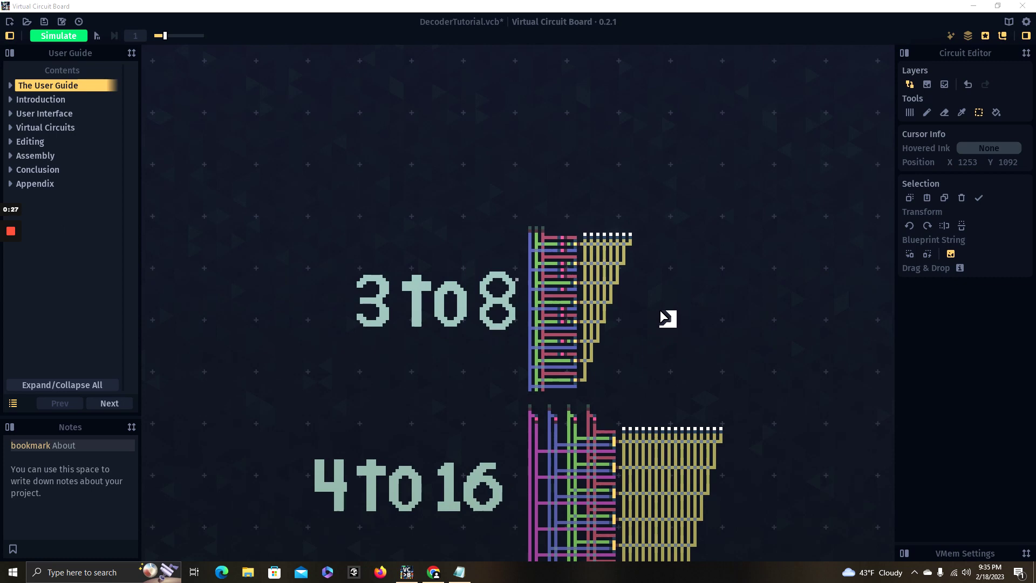
scroll(518, 275, "up", 2)
scroll(503, 286, "up", 1)
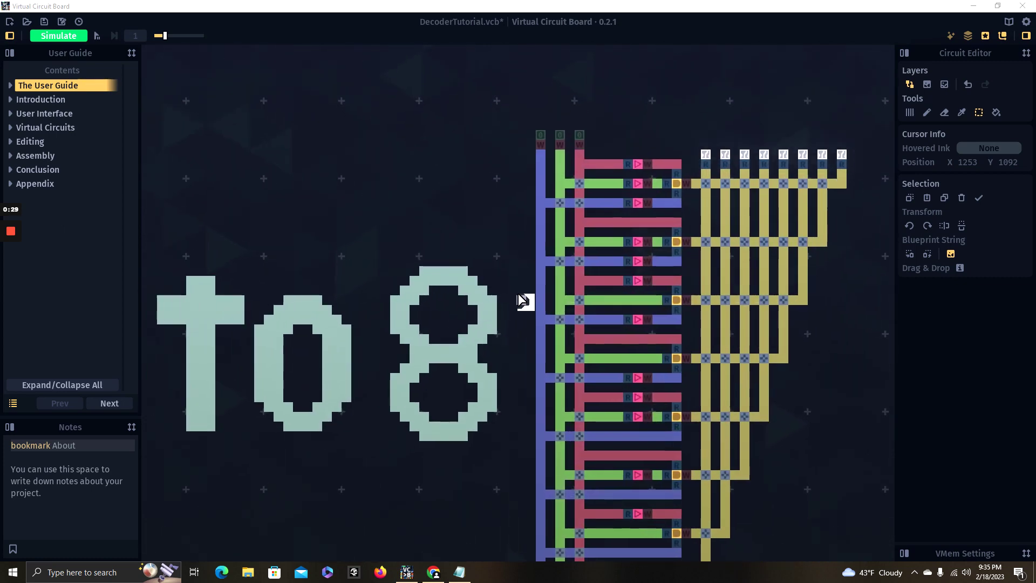
scroll(491, 280, "down", 4)
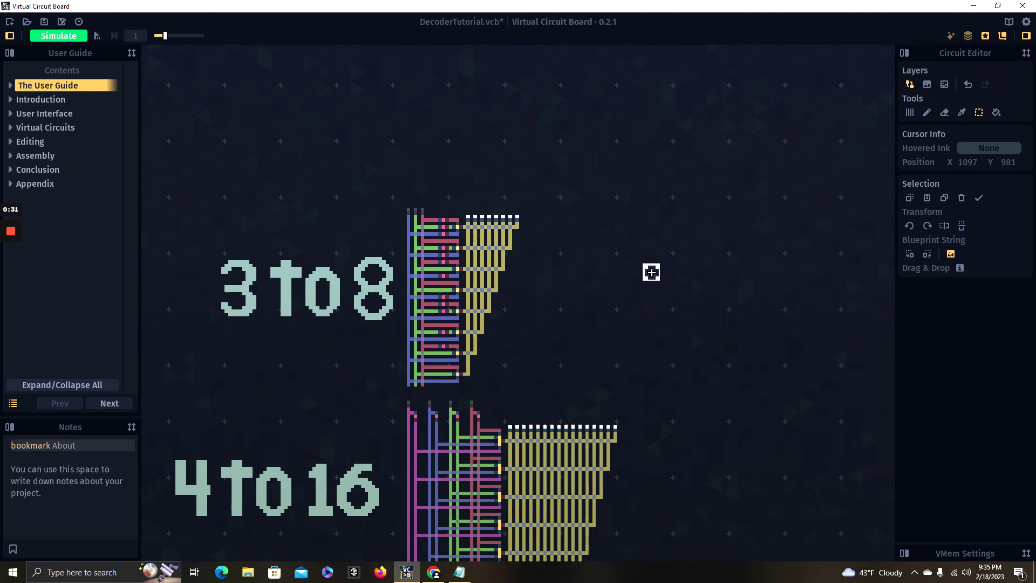
left_click_drag(440, 319, 197, 383)
scroll(618, 419, "up", 3)
left_click_drag(544, 371, 290, 255)
scroll(408, 296, "up", 1)
scroll(408, 295, "up", 1)
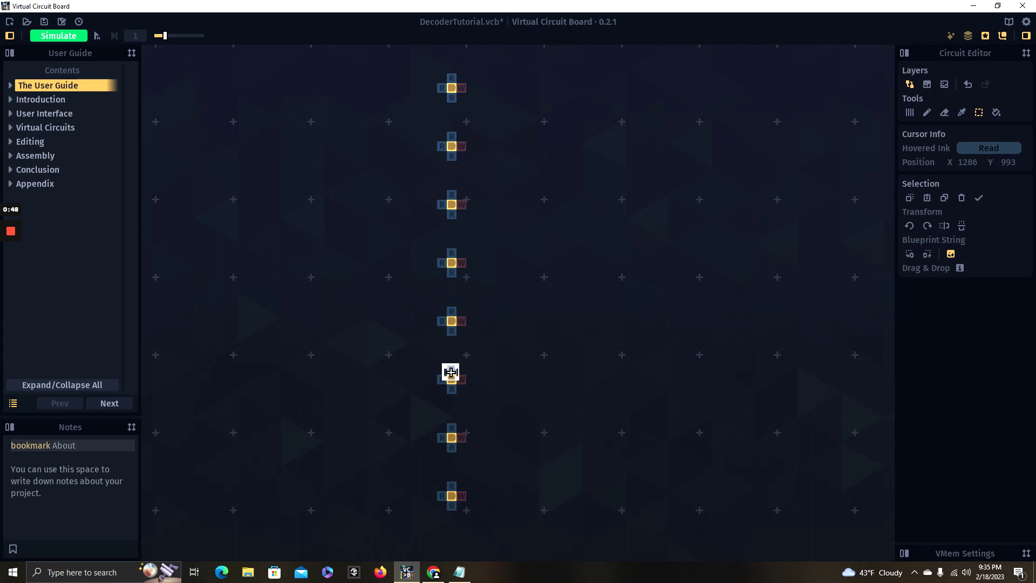
scroll(453, 377, "up", 3)
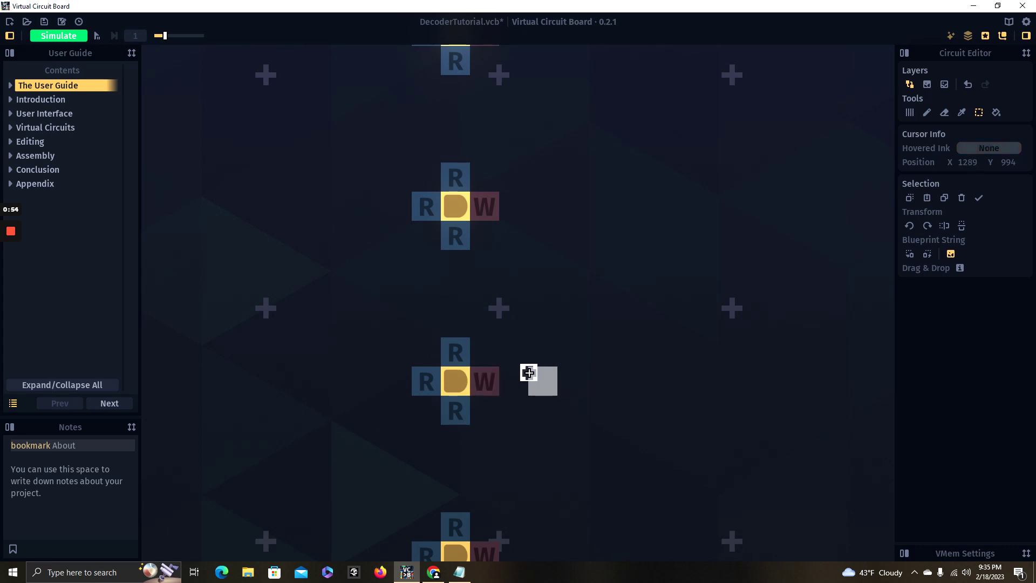
scroll(659, 348, "down", 5)
left_click_drag(674, 328, 521, 309)
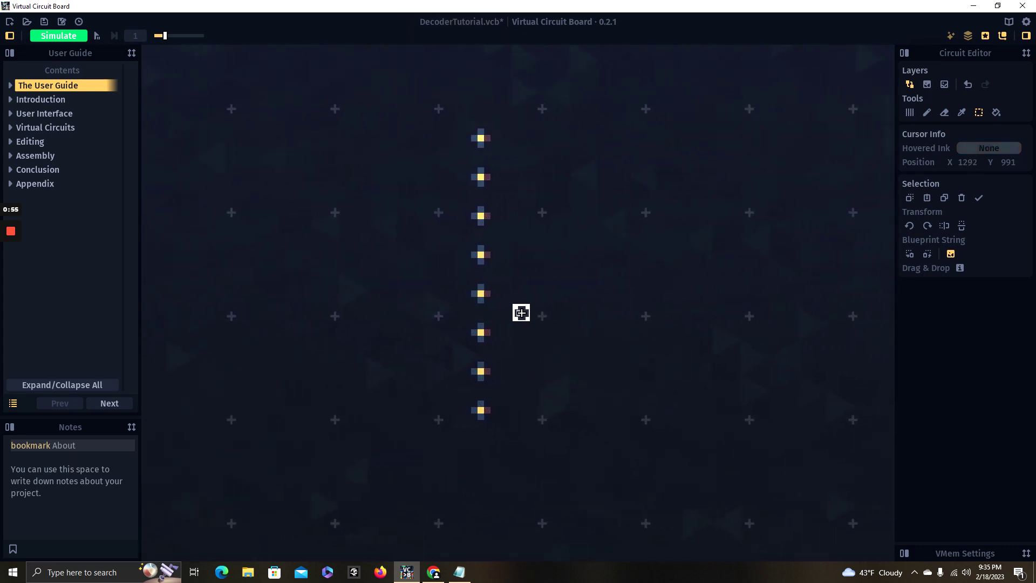
scroll(508, 303, "down", 1)
left_click(11, 254)
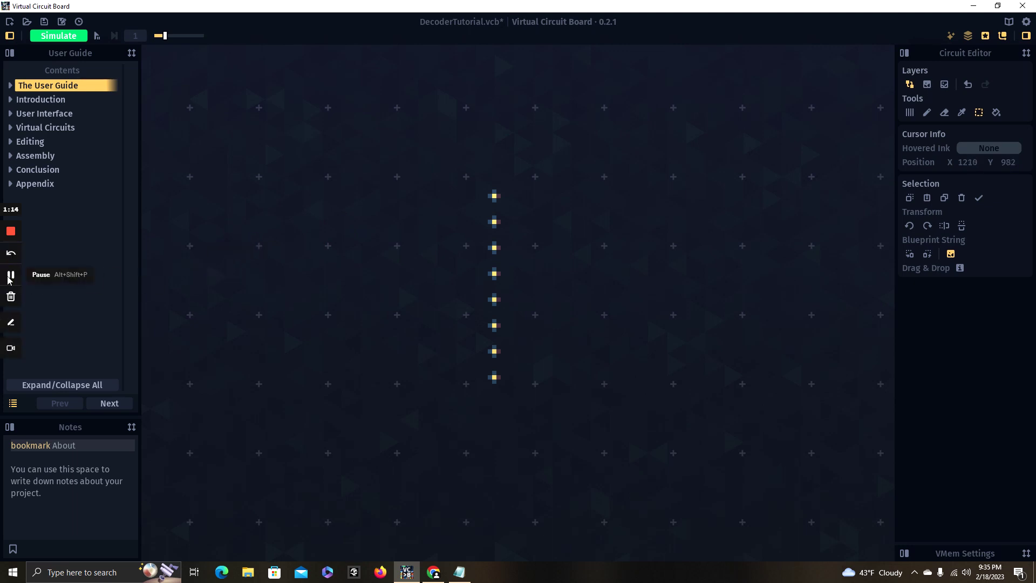
left_click(10, 276)
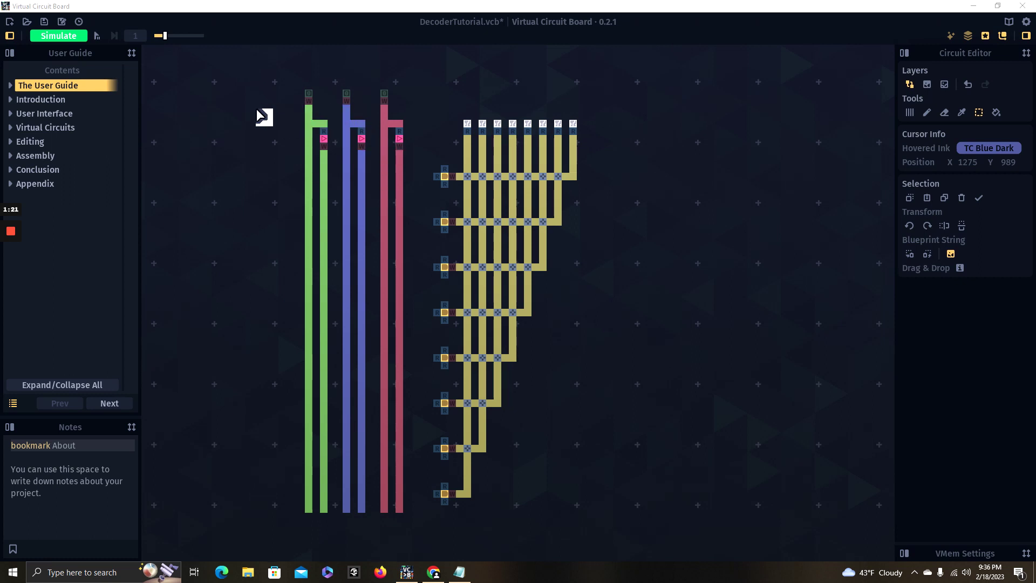
Step: Examine the green, blue and red input lines with their latches and inverted branches along the full length of the layout
left_click_drag(261, 115, 301, 178)
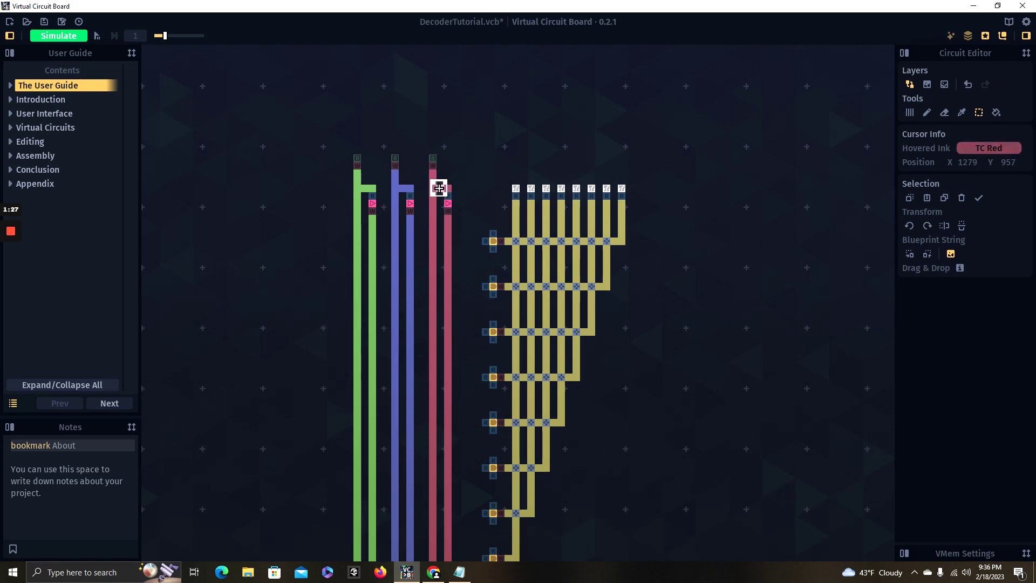
scroll(439, 188, "up", 3)
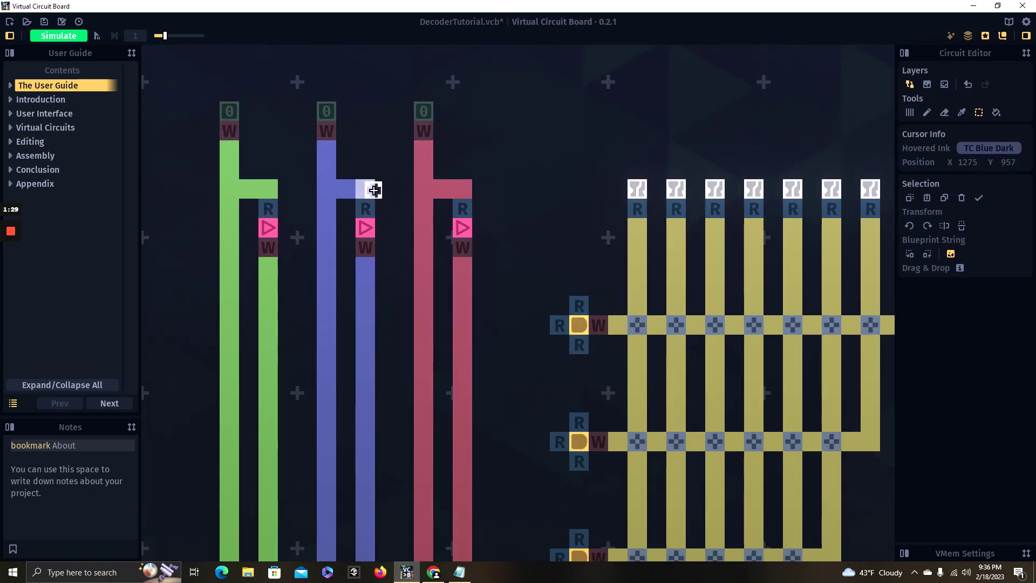
key("s")
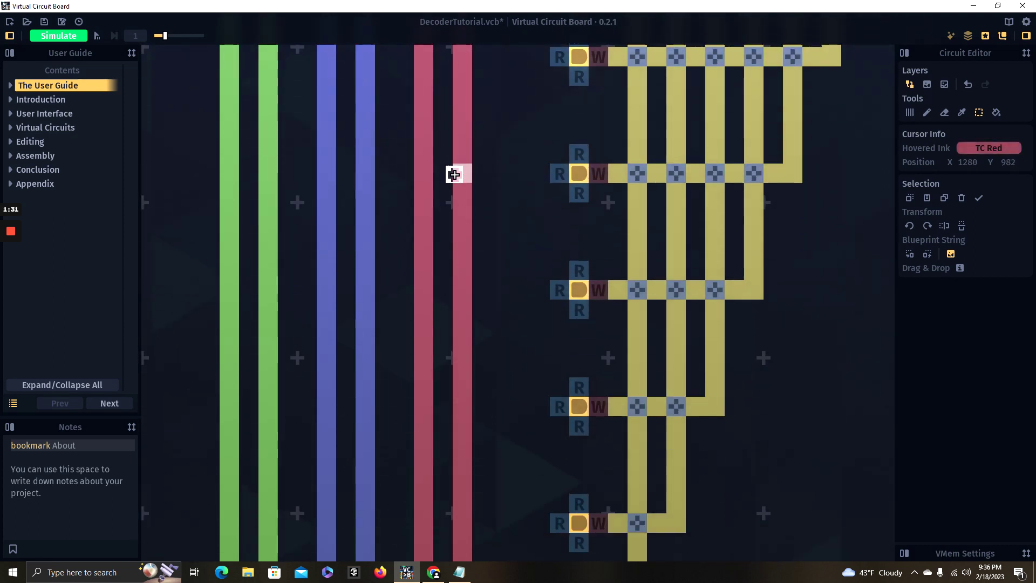
scroll(454, 176, "down", 4)
key("w")
scroll(463, 196, "up", 3)
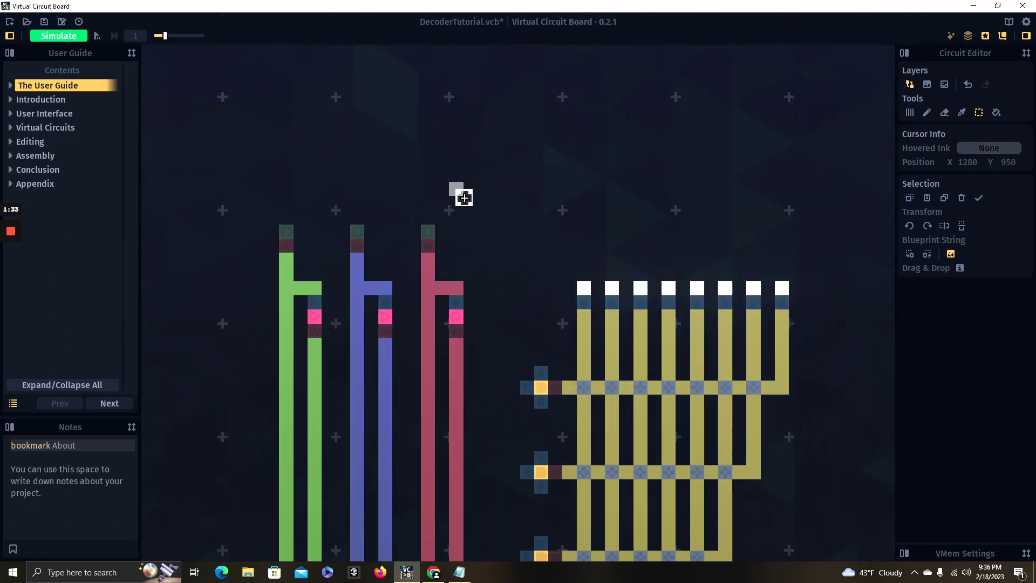
scroll(442, 183, "up", 2)
Step: Run the simulation and inspect the direct and inverted lines of the three inputs
left_click(51, 35)
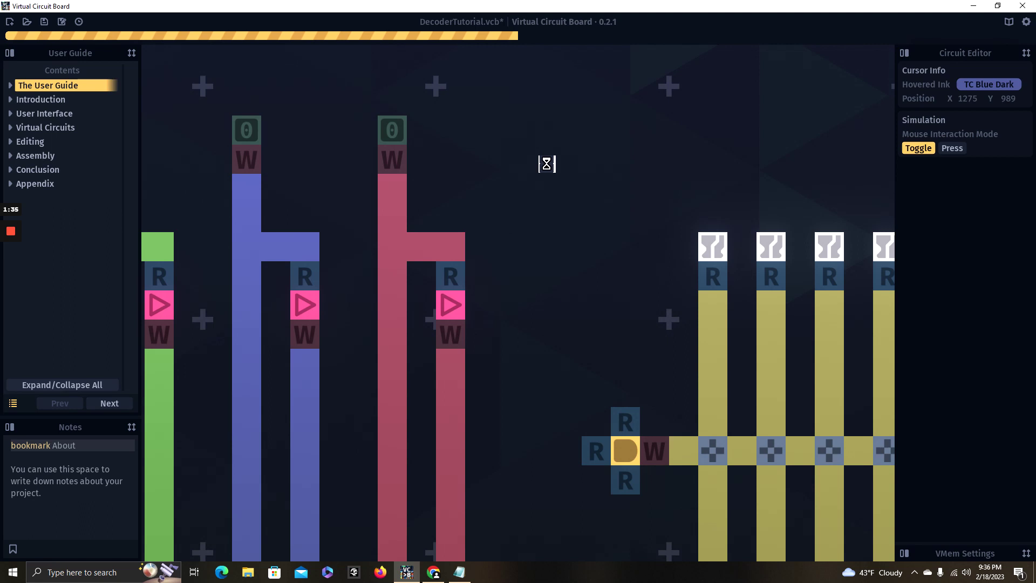
key("a")
key("s")
key("w")
key("s")
scroll(499, 200, "down", 3)
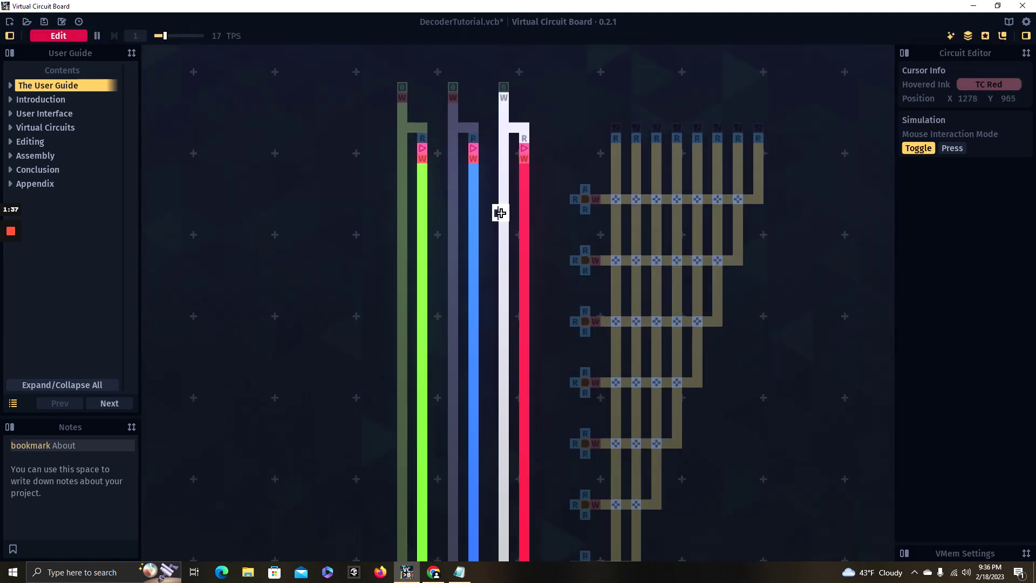
key("w")
key("a")
key("d")
key("s")
key("a")
key("d")
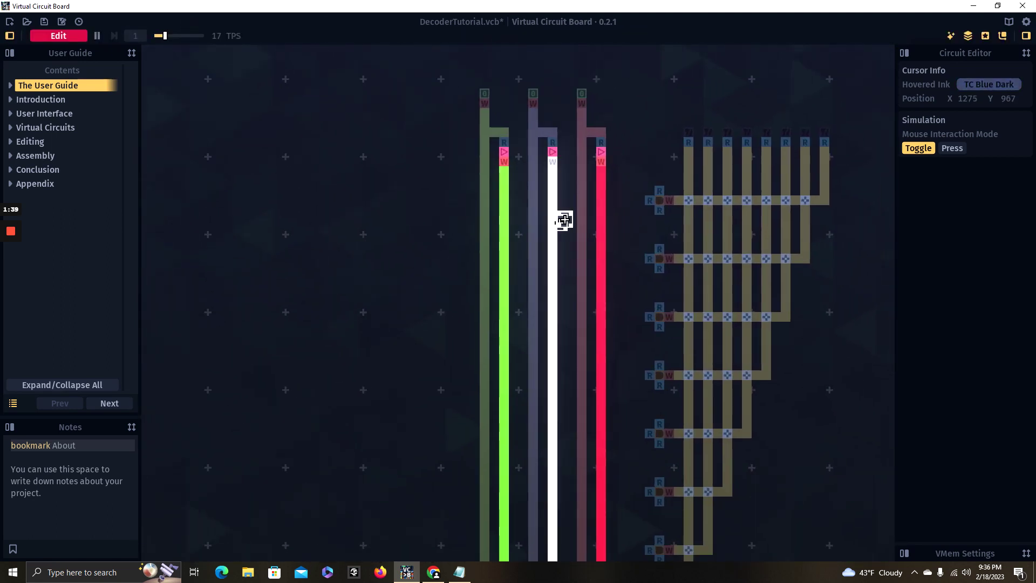
Step: Toggle the red input latch to compare its direct and inverted lines, and return to editing the circuit
left_click(585, 99)
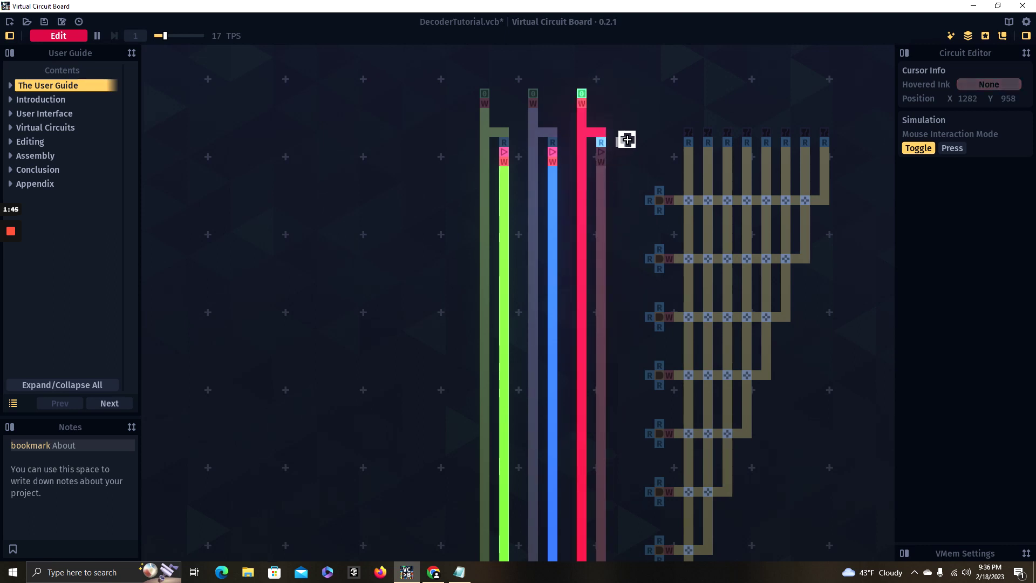
left_click(580, 99)
left_click(580, 100)
left_click(584, 103)
key("d")
key("s")
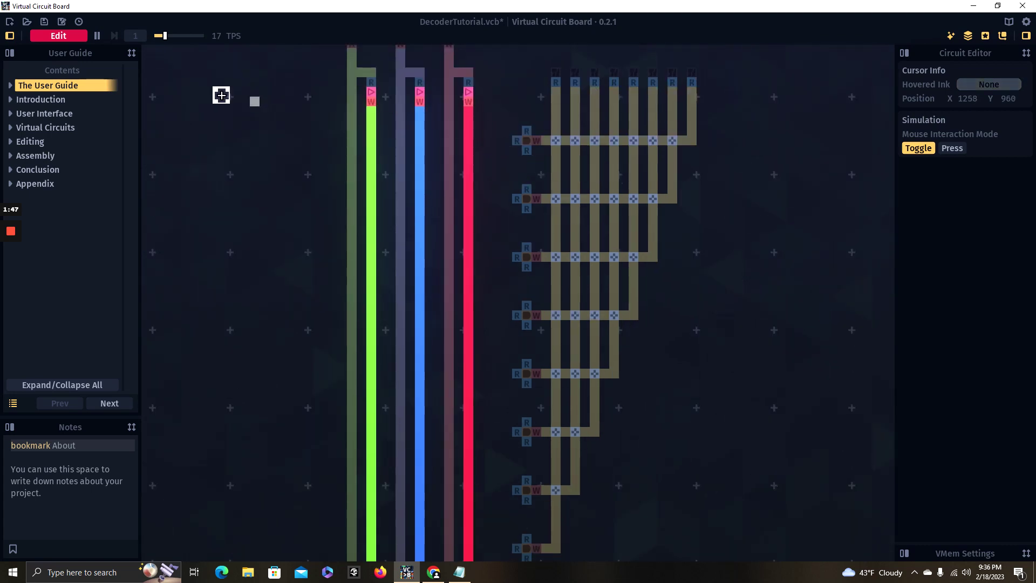
left_click(79, 38)
Step: Examine the first AND gate, its yellow output trace to the last LED, and the three input latches
key("d")
key("w")
scroll(370, 237, "up", 2)
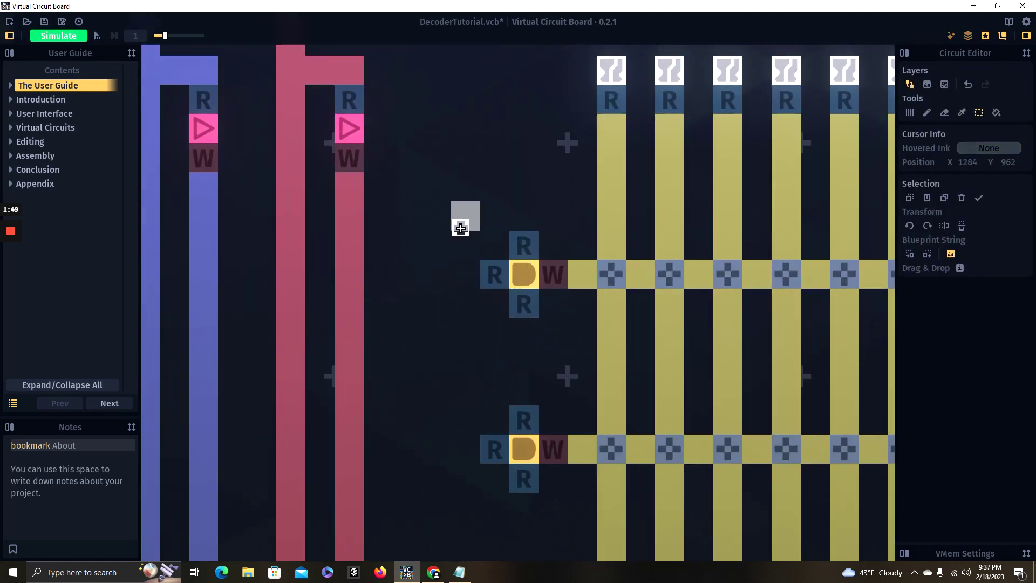
scroll(473, 228, "down", 1)
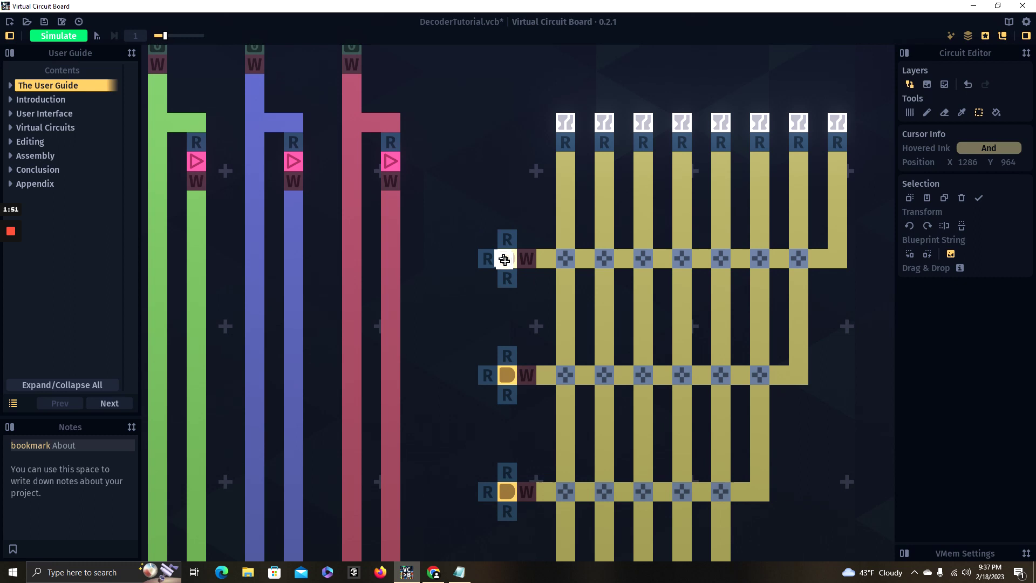
key("d")
key("w")
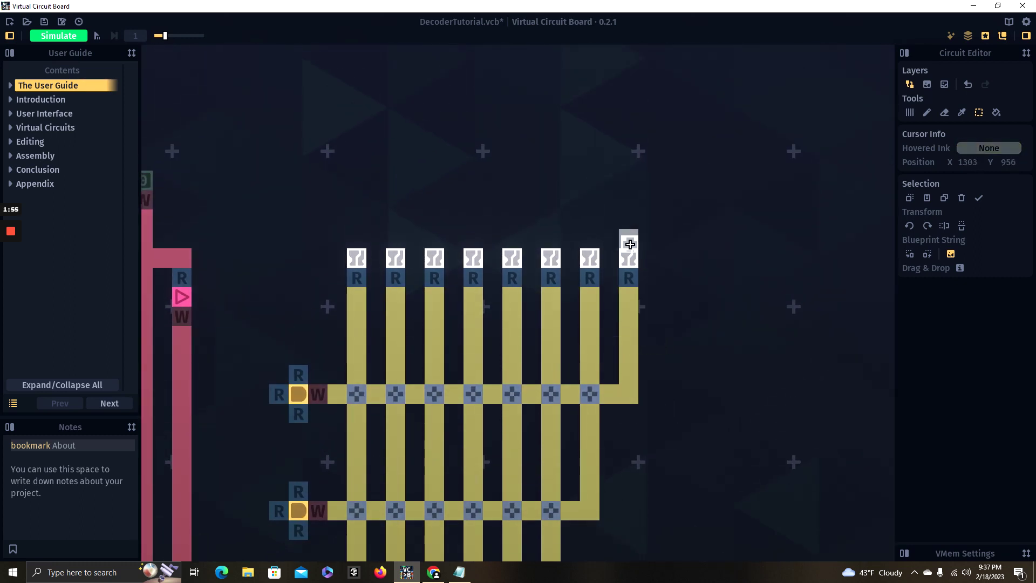
key("a")
key("s")
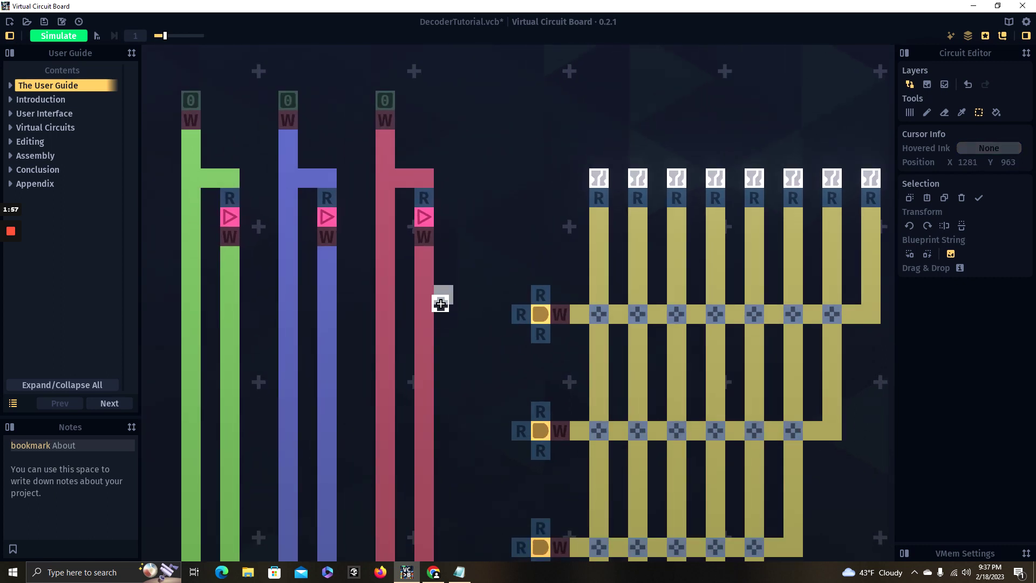
key("a")
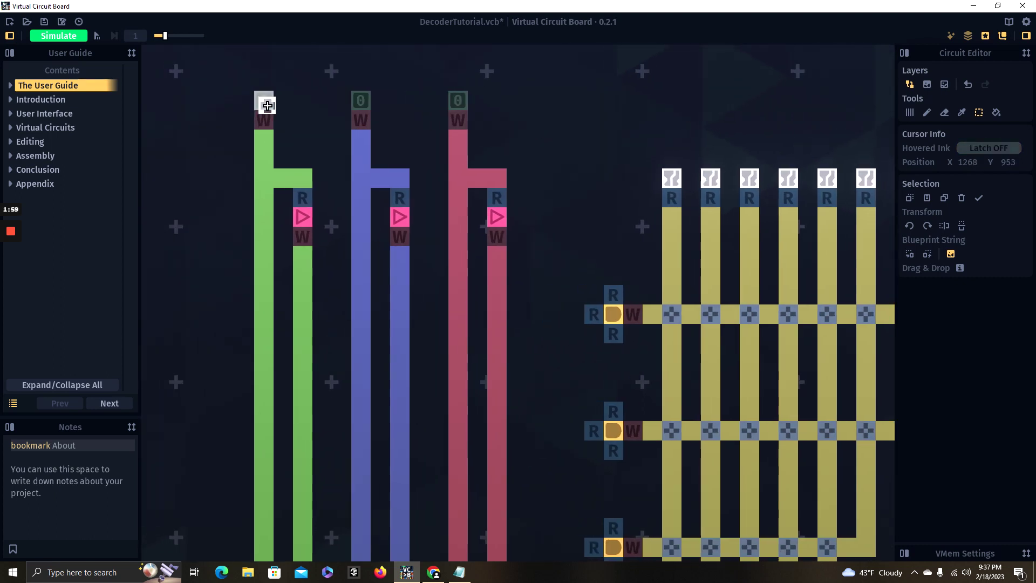
key("s")
key("d")
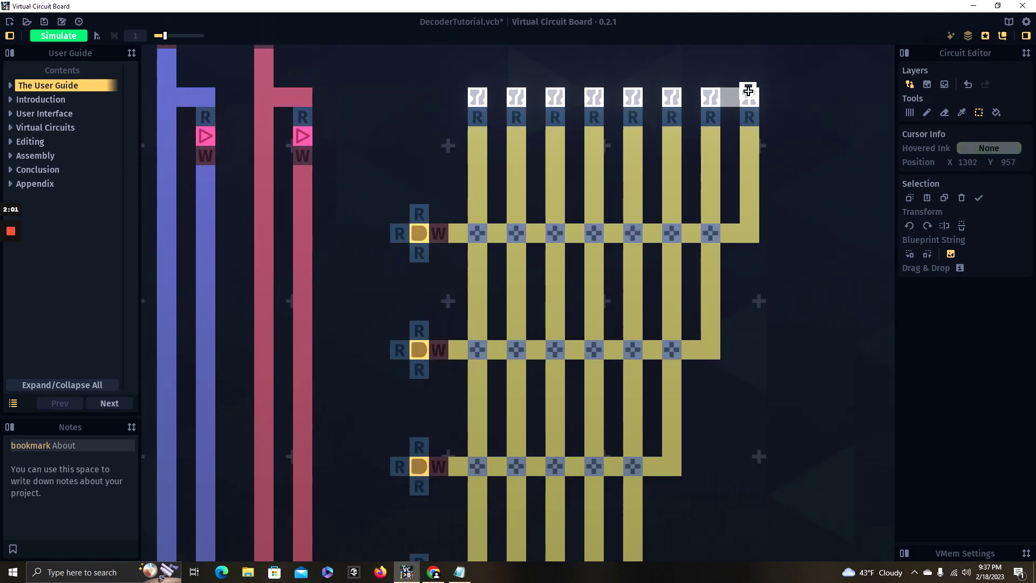
key("a")
key("w")
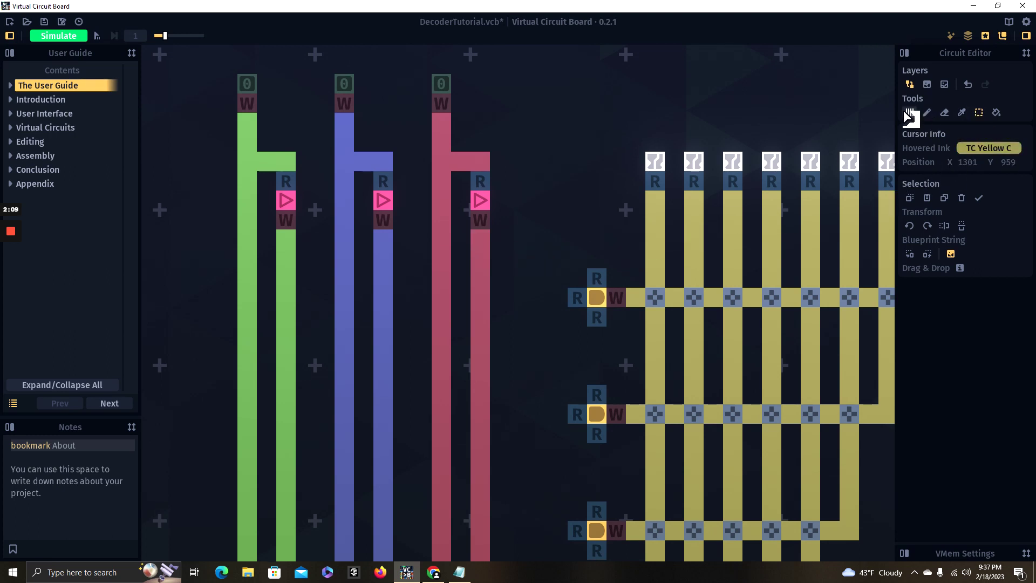
Step: Draw a red trace linking the inverted red line to the upper read pin of the first AND gate
left_click(909, 113)
left_click(963, 213)
left_click(972, 149)
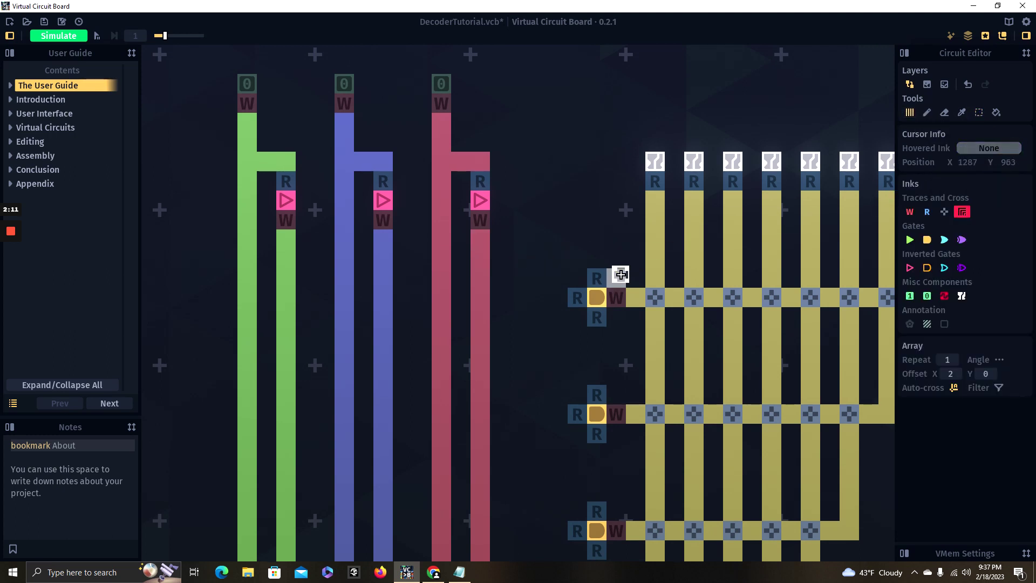
left_click_drag(598, 260, 580, 260)
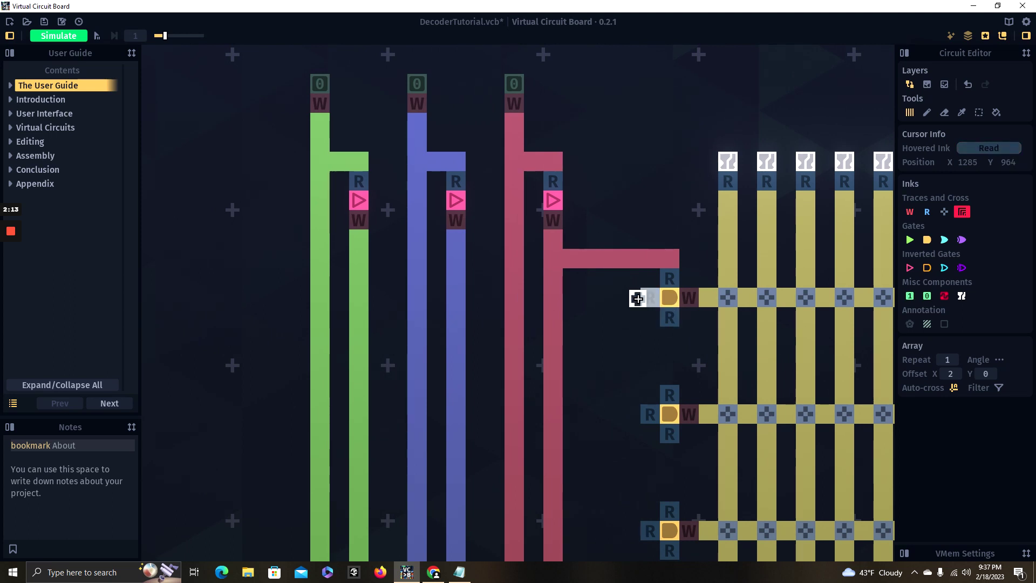
Step: Draw a blue trace linking the inverted blue line to the side read pin of the first AND gate, crossing the red lines
left_click(960, 213)
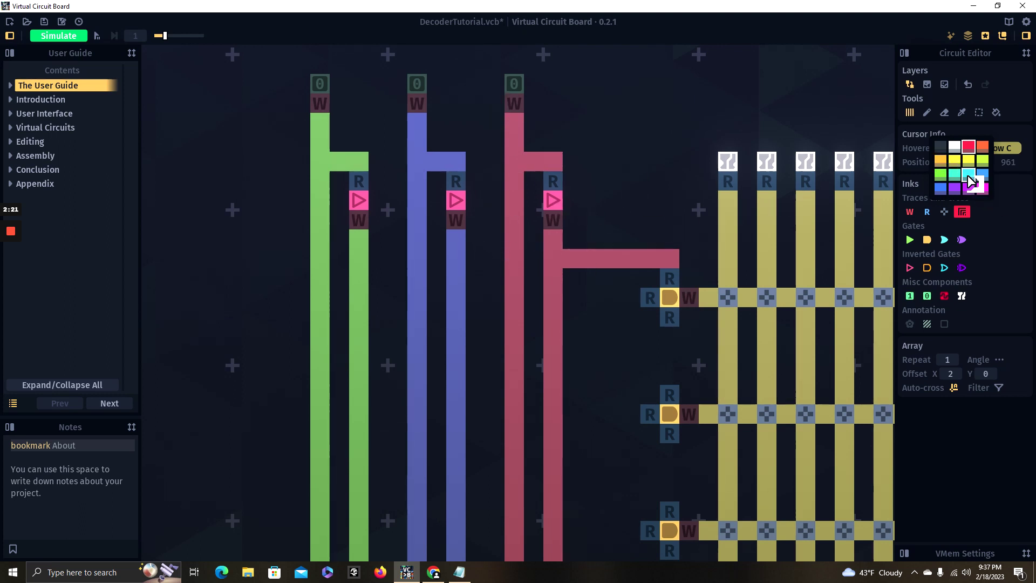
left_click(942, 189)
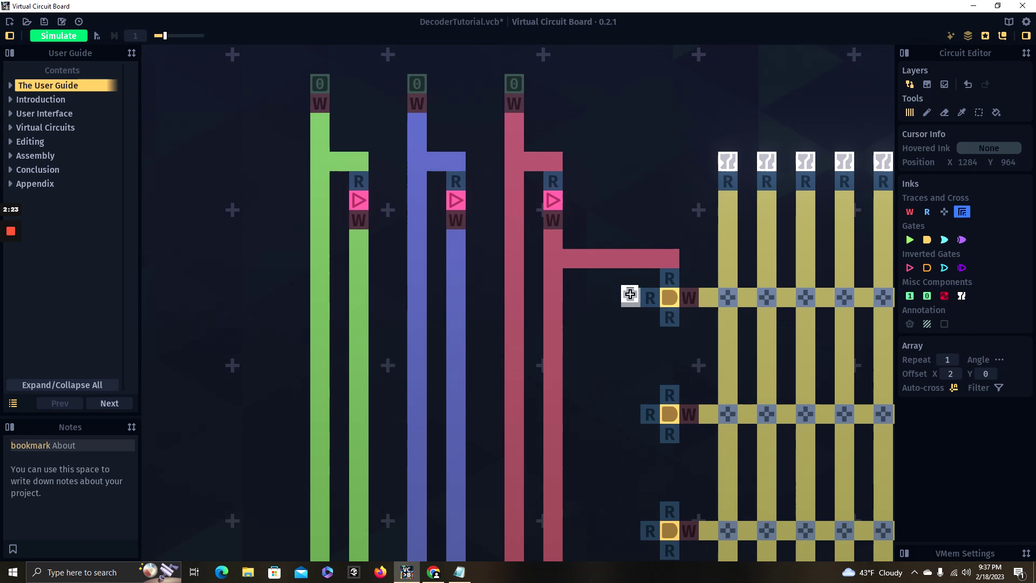
left_click_drag(629, 296, 597, 300)
Step: Draw a green trace from the first AND gate's lower read pin to the inverted green line, replacing the cross at their junction with trace
key("s")
key("d")
key("w")
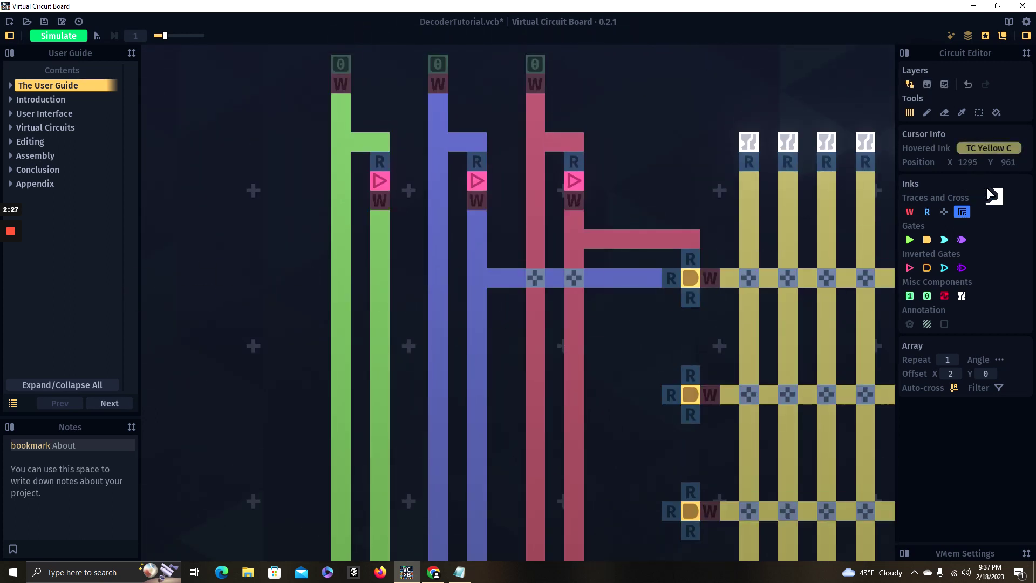
left_click(963, 210)
left_click(942, 174)
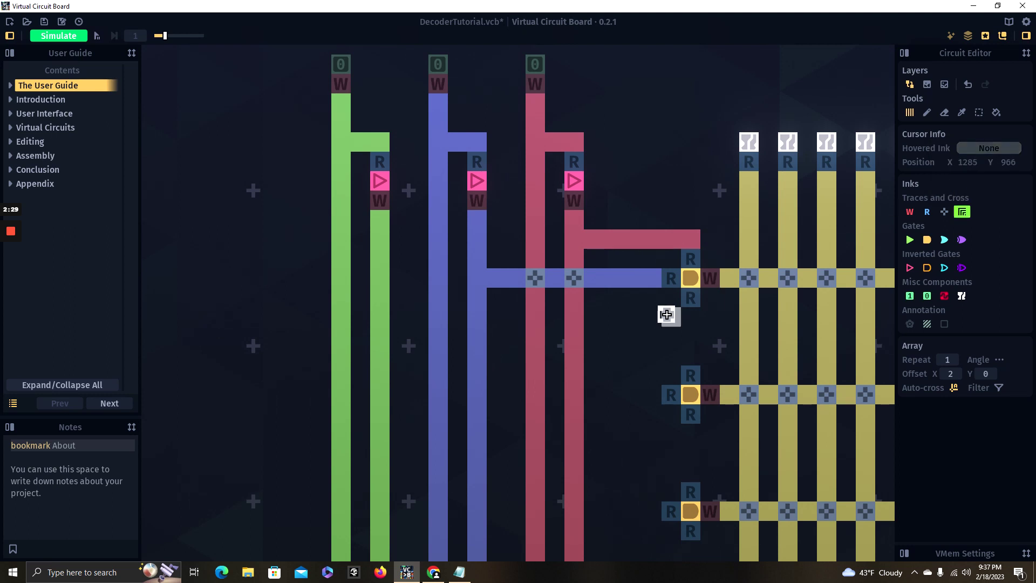
left_click_drag(685, 312, 686, 313)
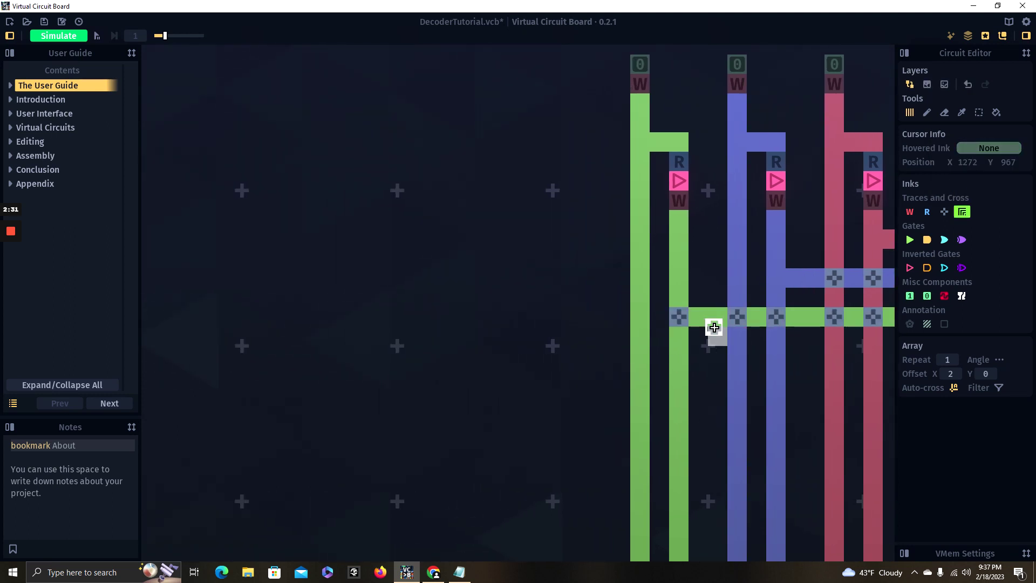
left_click(685, 317)
Step: Run the simulation to test the first AND gate's output with all three input latches off
key("d")
key("w")
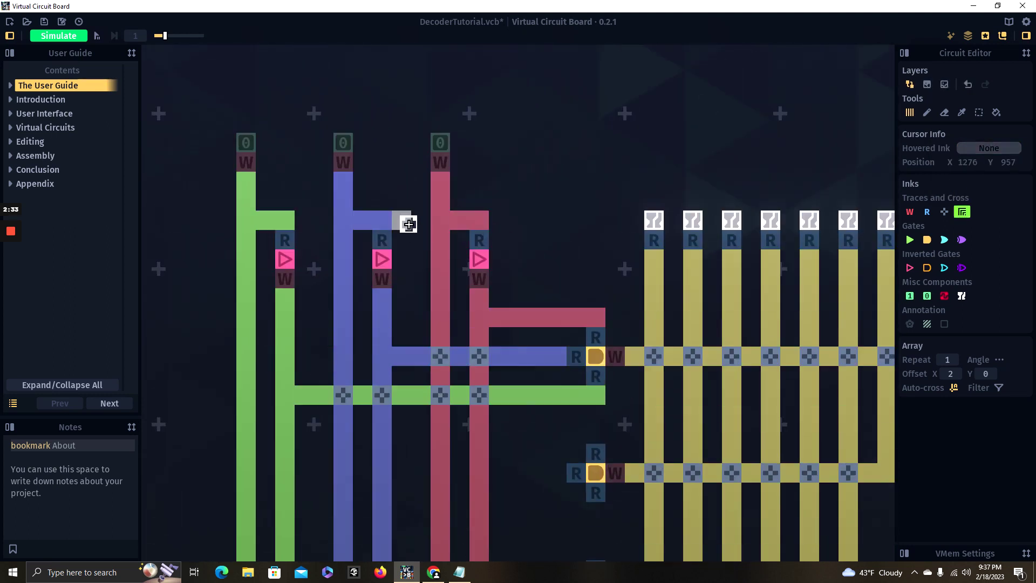
scroll(621, 229, "down", 1)
key("d")
key("d")
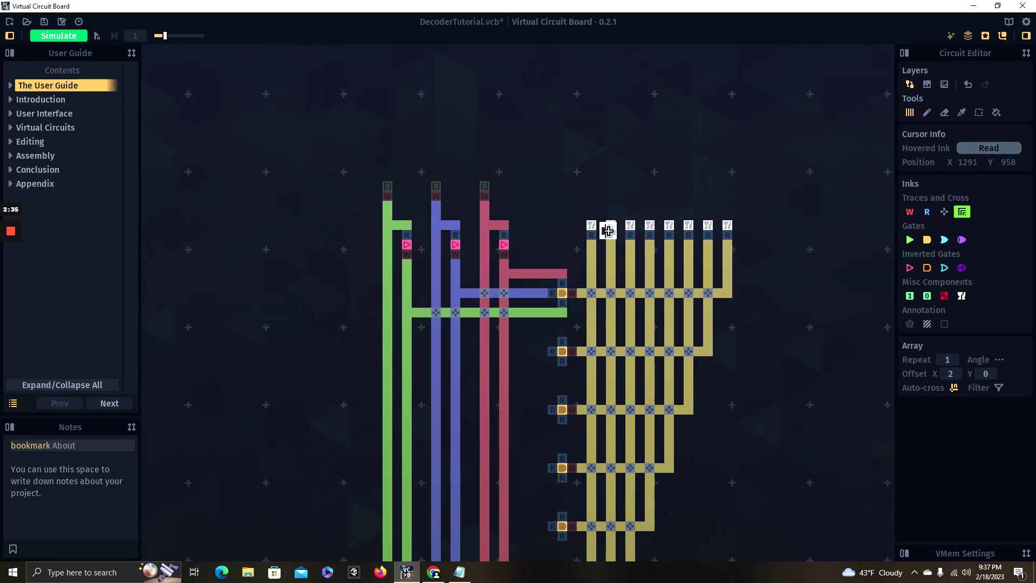
scroll(474, 180, "up", 1)
key("d")
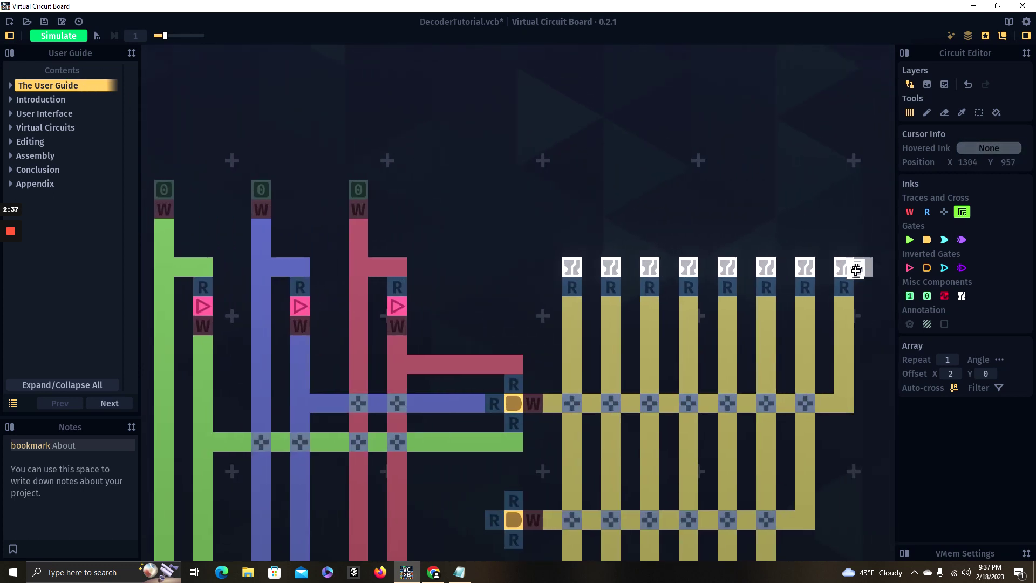
key("s")
left_click(72, 36)
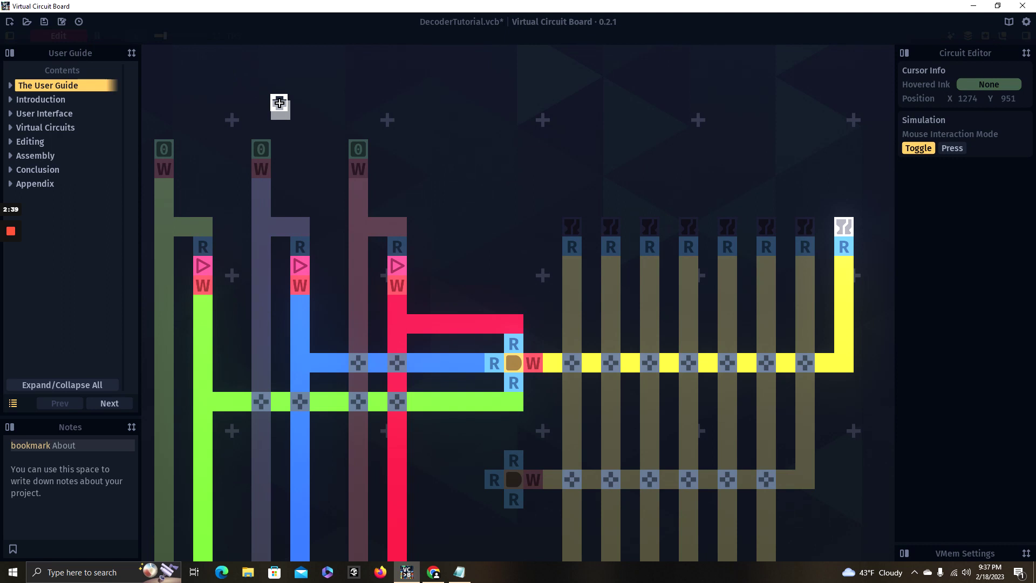
Step: Stop the simulation and return to editing the circuit at the second AND gate
left_click(71, 38)
key("s")
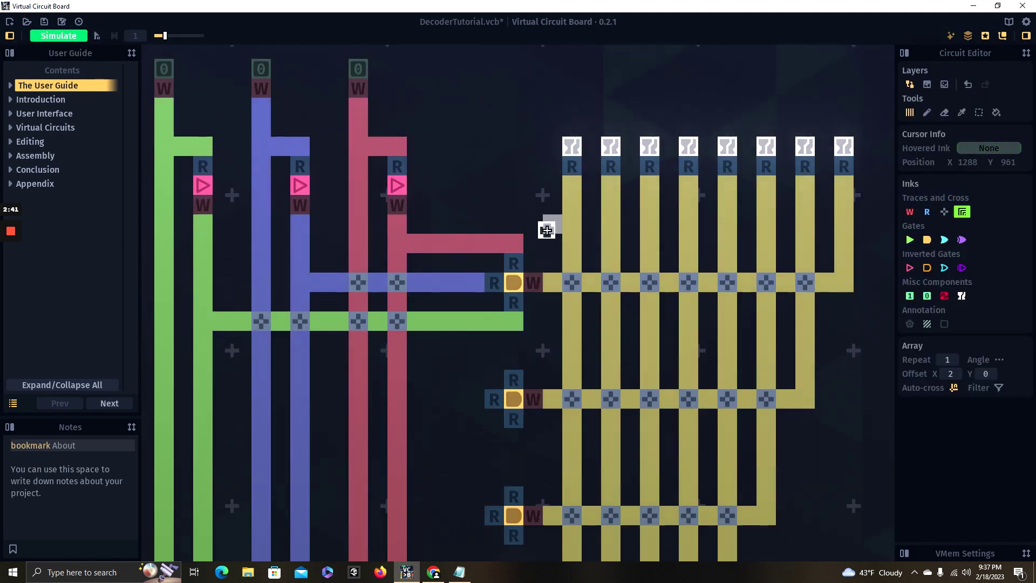
key("a")
key("d")
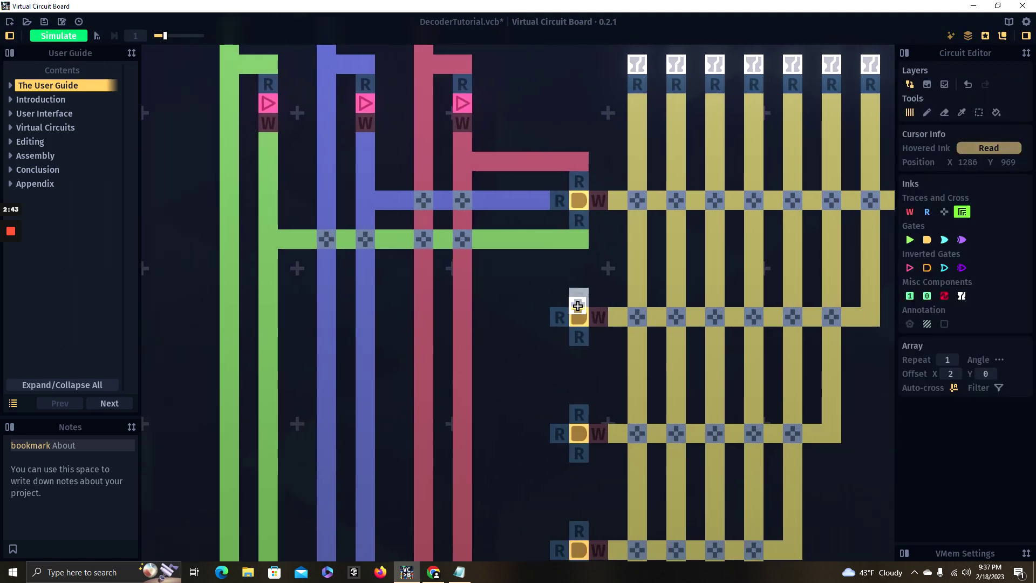
key("s")
key("w")
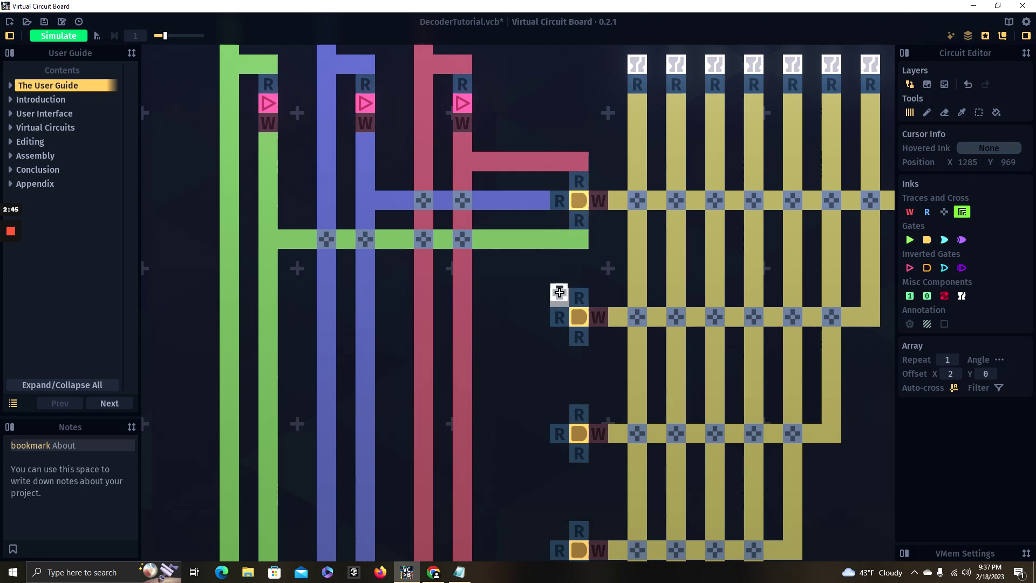
key("a")
key("w")
key("d")
key("s")
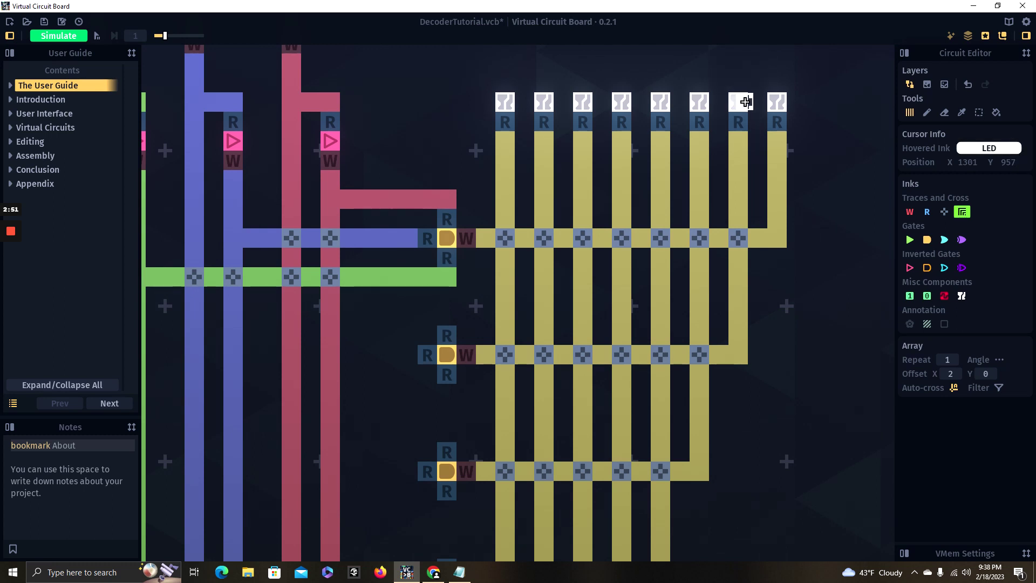
key("a")
scroll(511, 315, "up", 1)
key("a")
key("s")
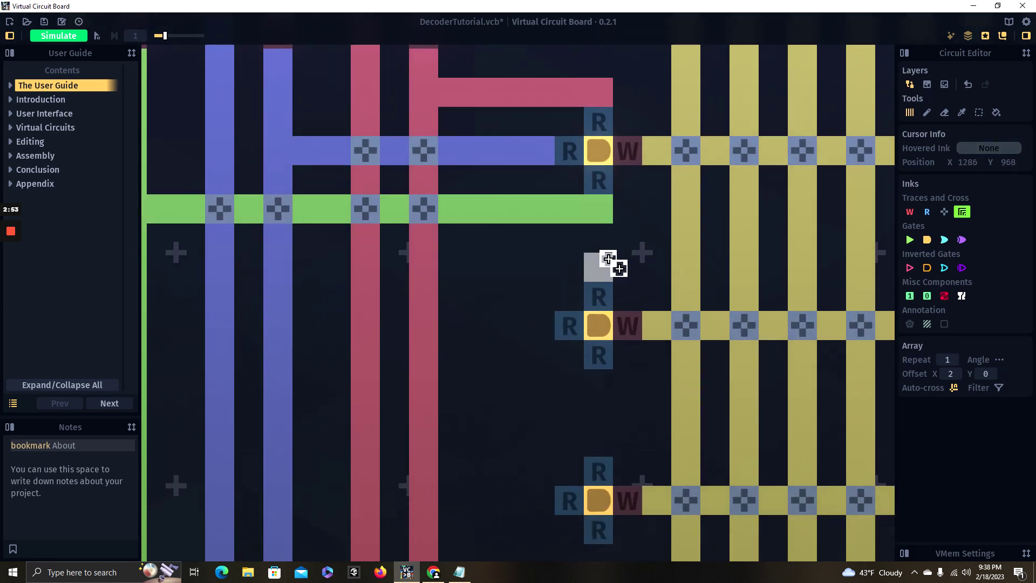
Step: Draw a red trace linking the direct red line to the second AND gate's upper read pin, crossing the inverted red line
left_click(963, 212)
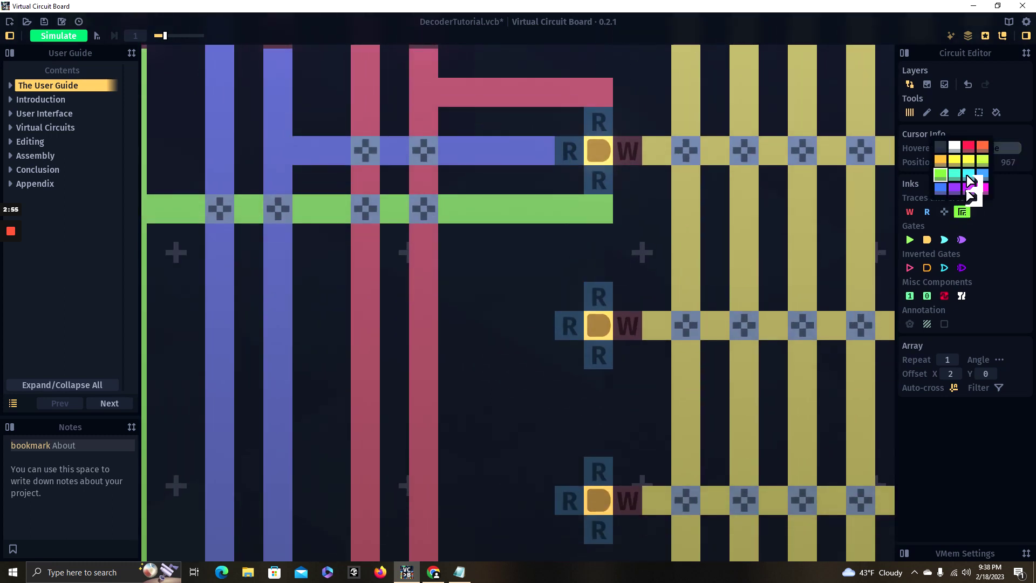
left_click(968, 147)
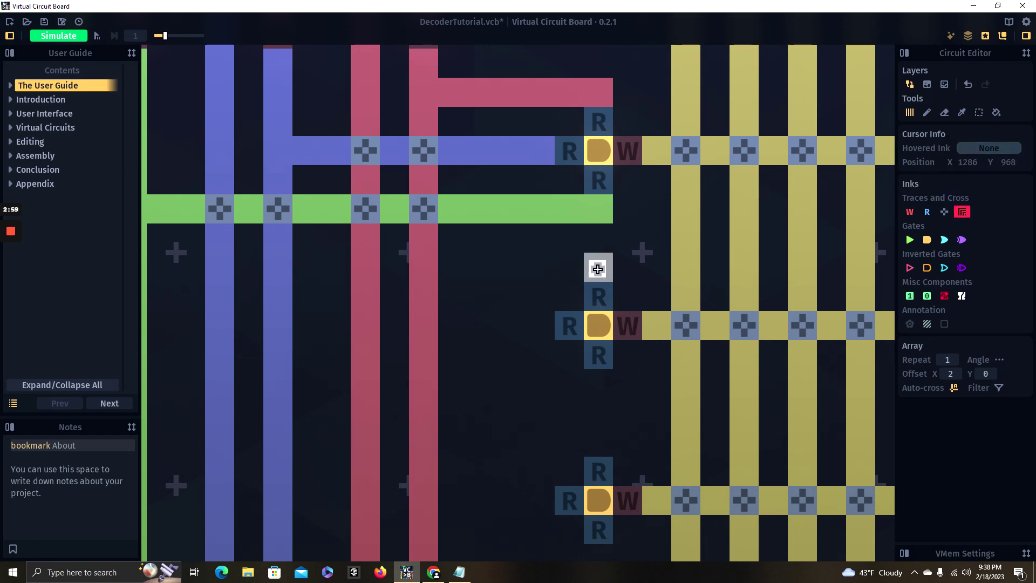
key("a")
mouse_move(597, 269)
left_mouse_down()
mouse_move(541, 250)
mouse_move(555, 249)
mouse_move(546, 263)
left_mouse_up()
Step: Draw a blue trace linking the inverted blue line to the second AND gate's side read pin, crossing both red lines
left_click(964, 211)
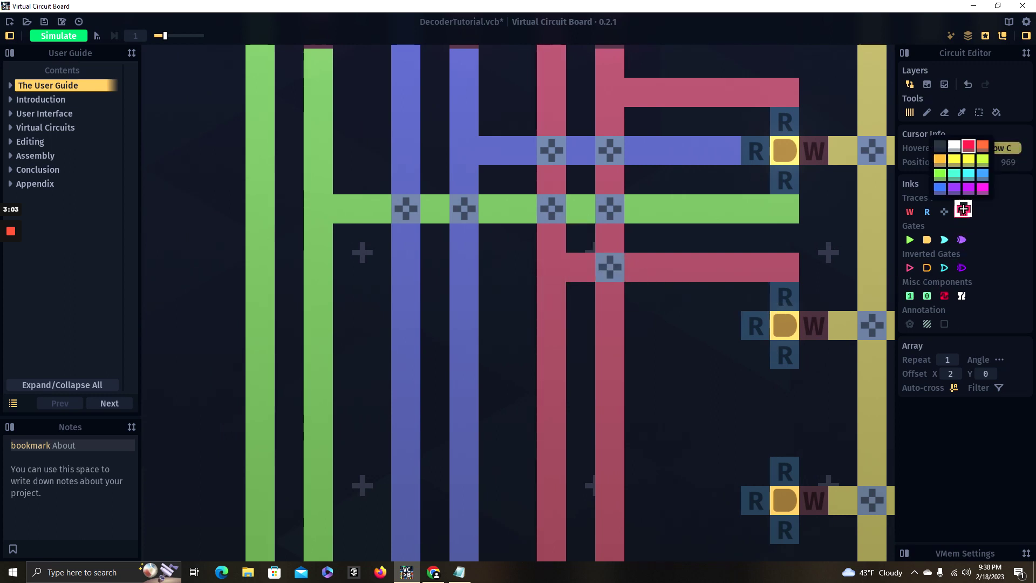
left_click(946, 191)
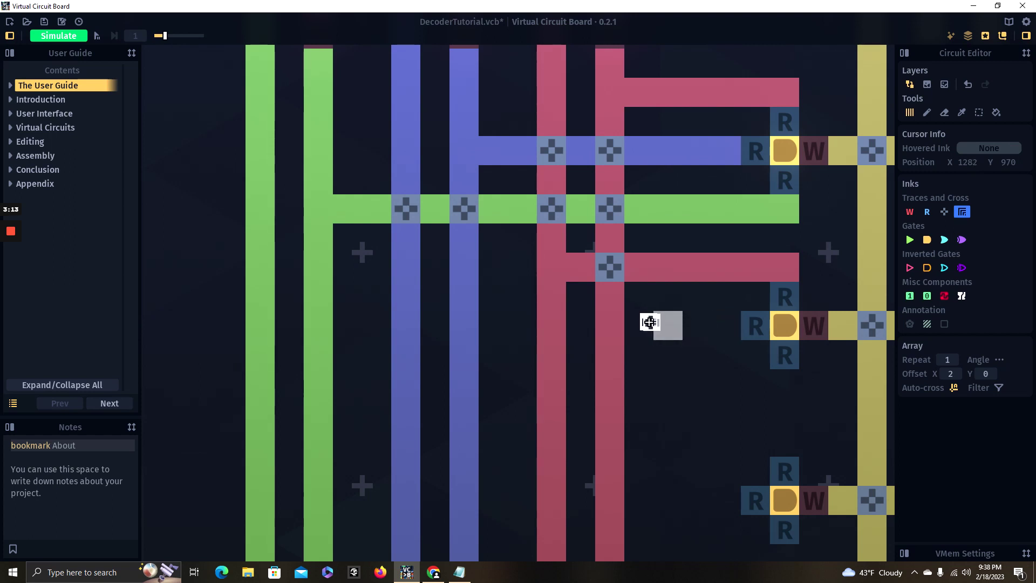
key("a")
left_click_drag(728, 322, 631, 318)
Step: Draw a green trace linking the inverted green line to the second AND gate's lower read pin, crossing the blue and red lines
key("d")
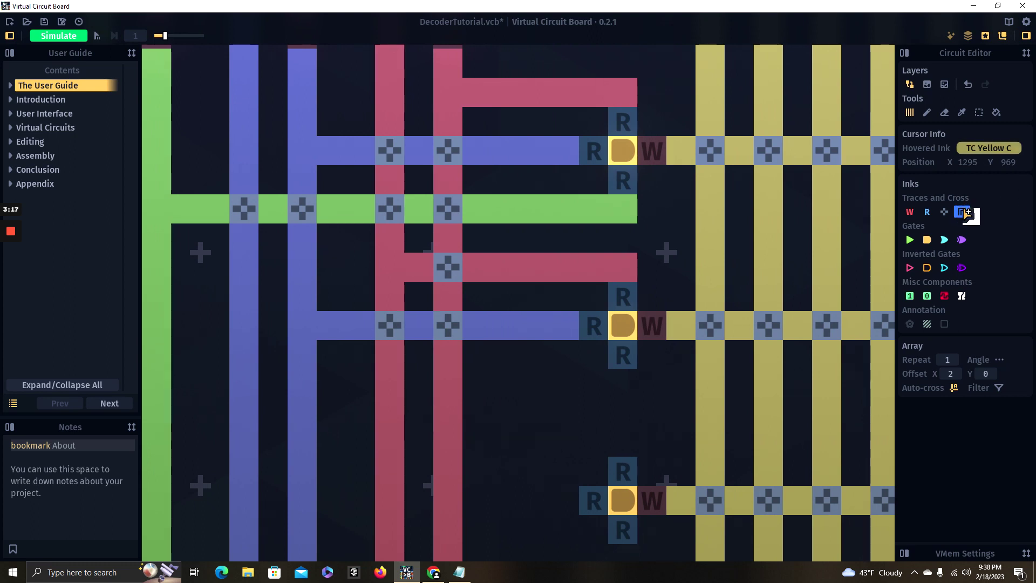
left_click(964, 211)
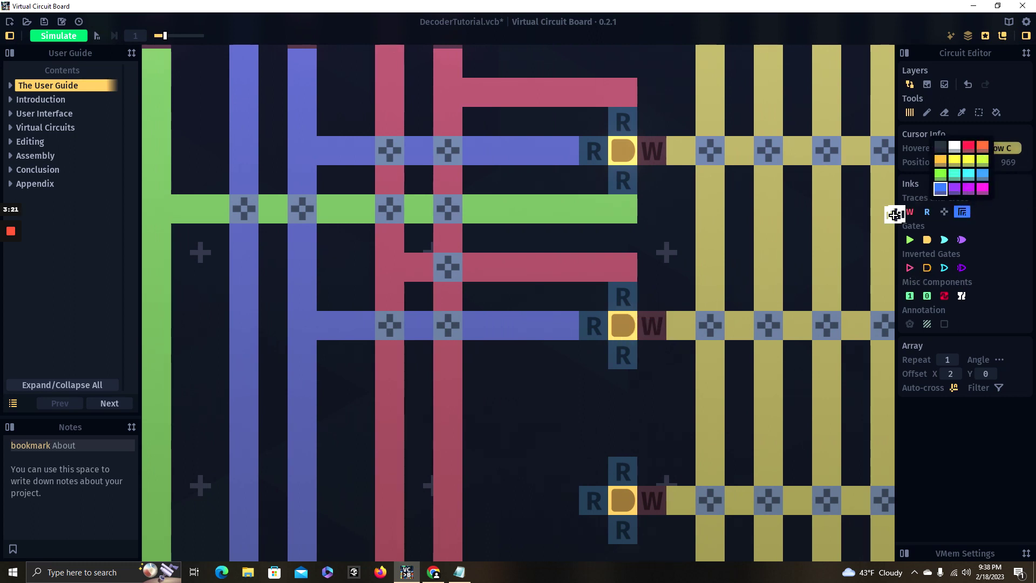
left_click(983, 189)
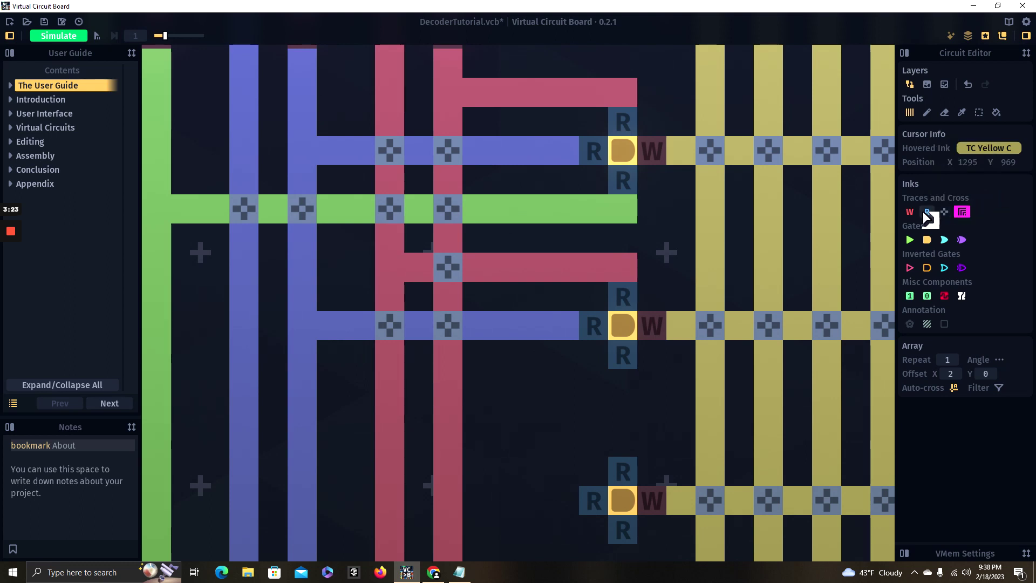
left_click(968, 211)
left_click(938, 174)
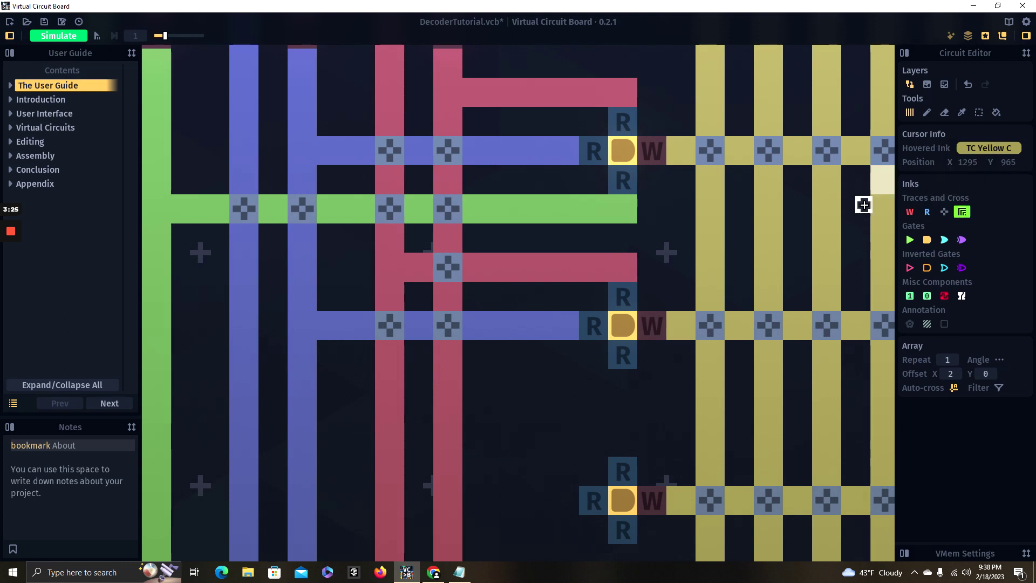
mouse_move(630, 346)
left_mouse_down()
mouse_move(697, 254)
mouse_move(694, 282)
mouse_move(678, 292)
left_mouse_up()
key("a")
key("w")
key("d")
Step: Draw a red trace linking the inverted red line to the third AND gate's upper read pin
scroll(681, 276, "down", 1)
key("d")
key("s")
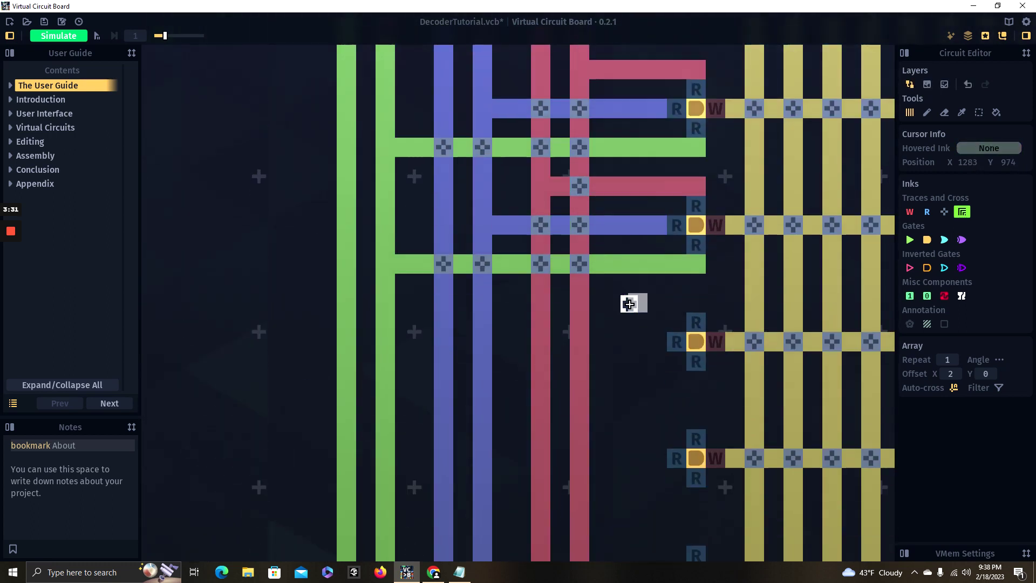
key("w")
key("d")
key("a")
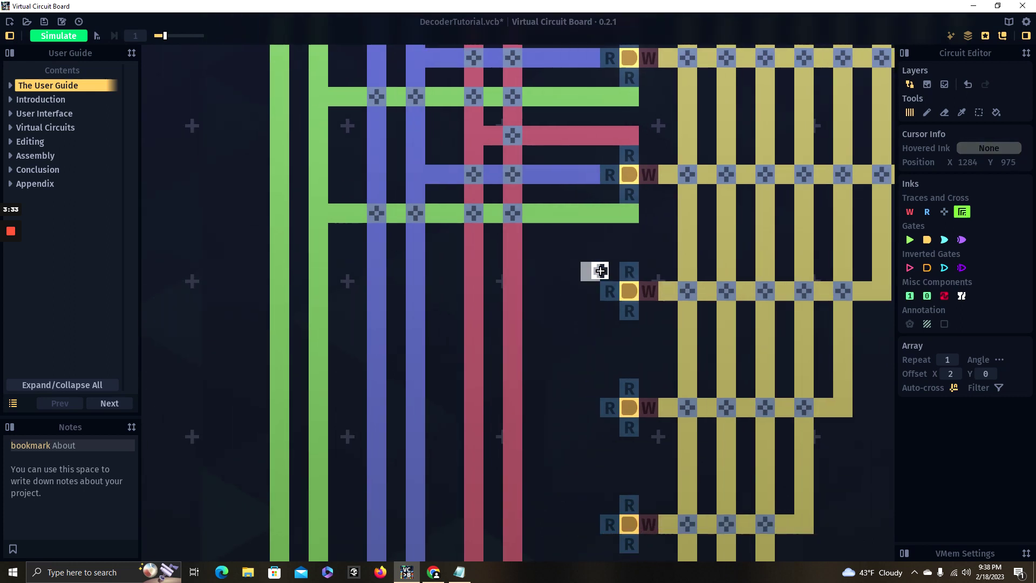
scroll(606, 271, "up", 1)
left_click(963, 210)
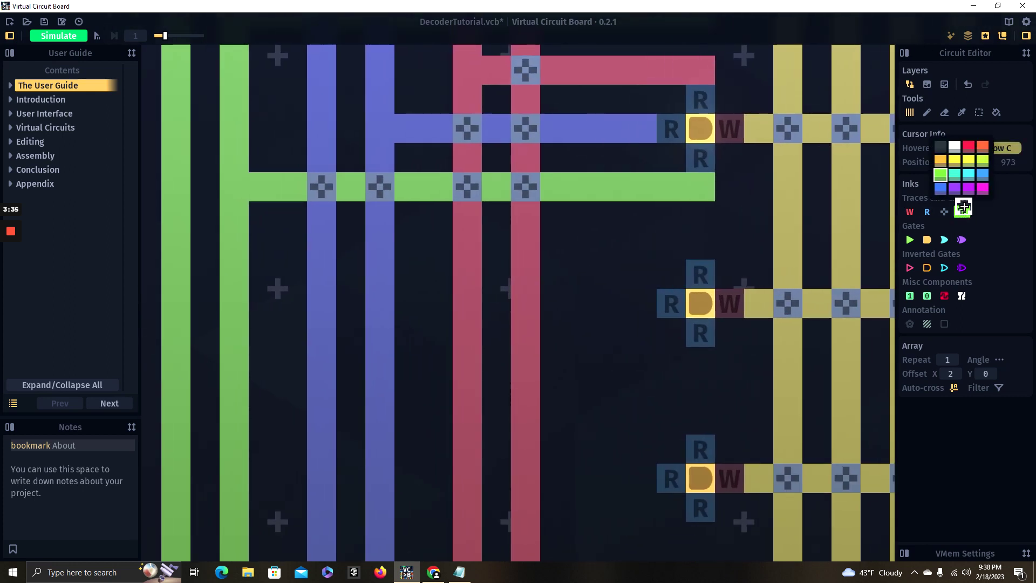
left_click(970, 149)
key("a")
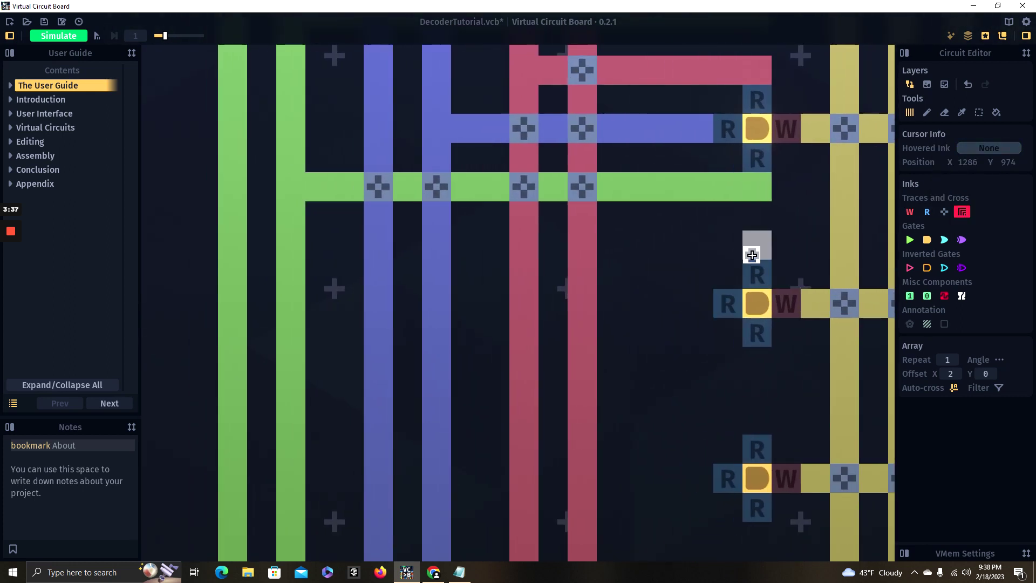
key("a")
left_click_drag(754, 253, 650, 244)
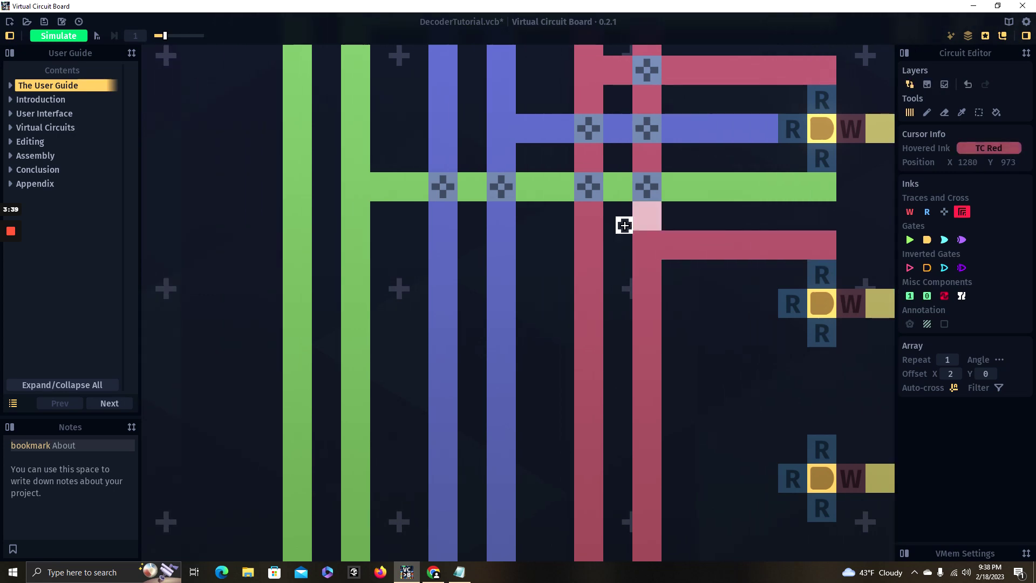
Step: Draw a blue trace linking the direct blue line to the third AND gate's side read pin, crossing the inverted blue and red lines
scroll(648, 286, "down", 2)
scroll(709, 270, "up", 3)
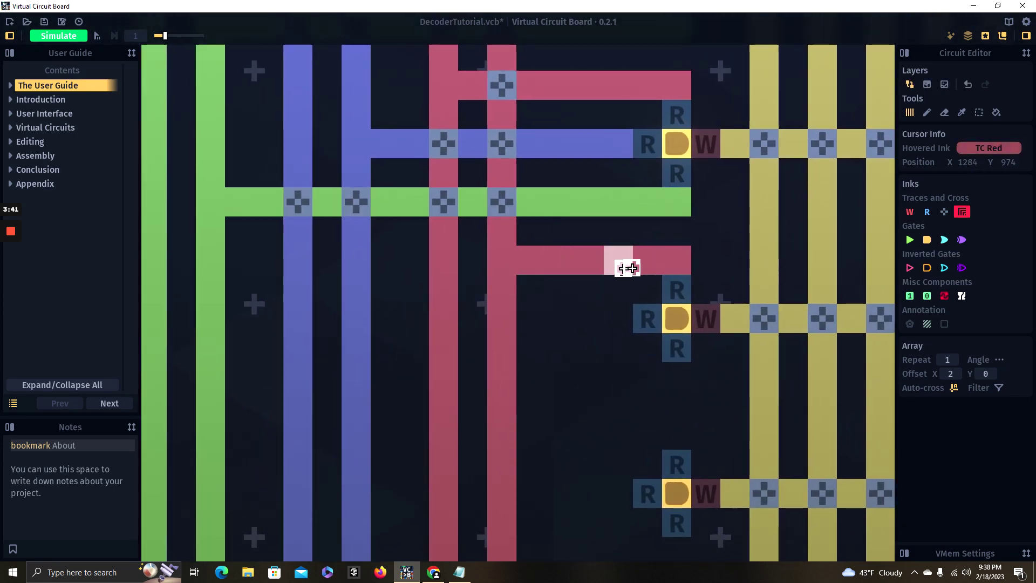
scroll(579, 263, "down", 3)
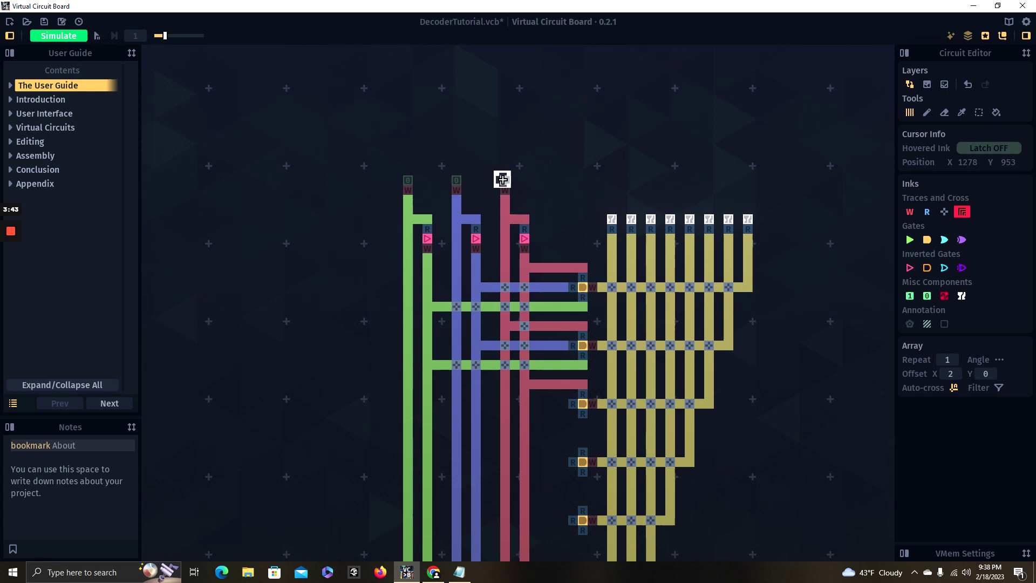
scroll(521, 247, "up", 3)
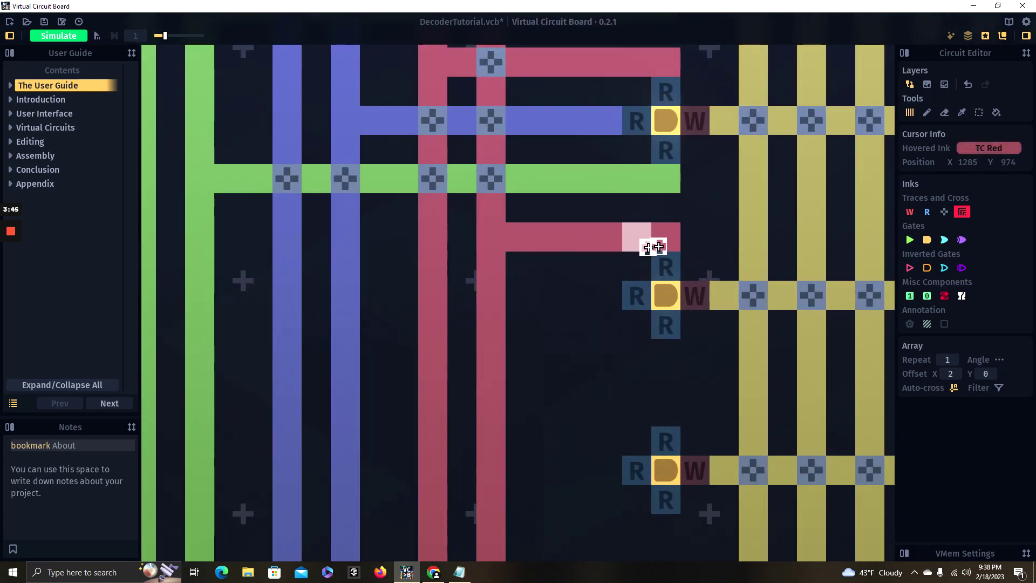
key("a")
left_click(960, 211)
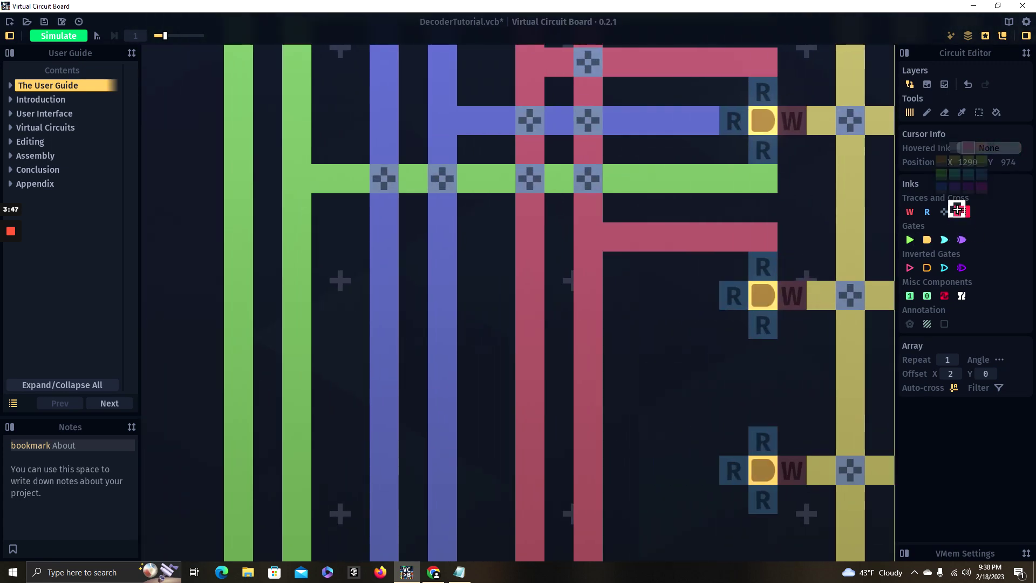
left_click(943, 176)
key("a")
left_click_drag(713, 298, 790, 292)
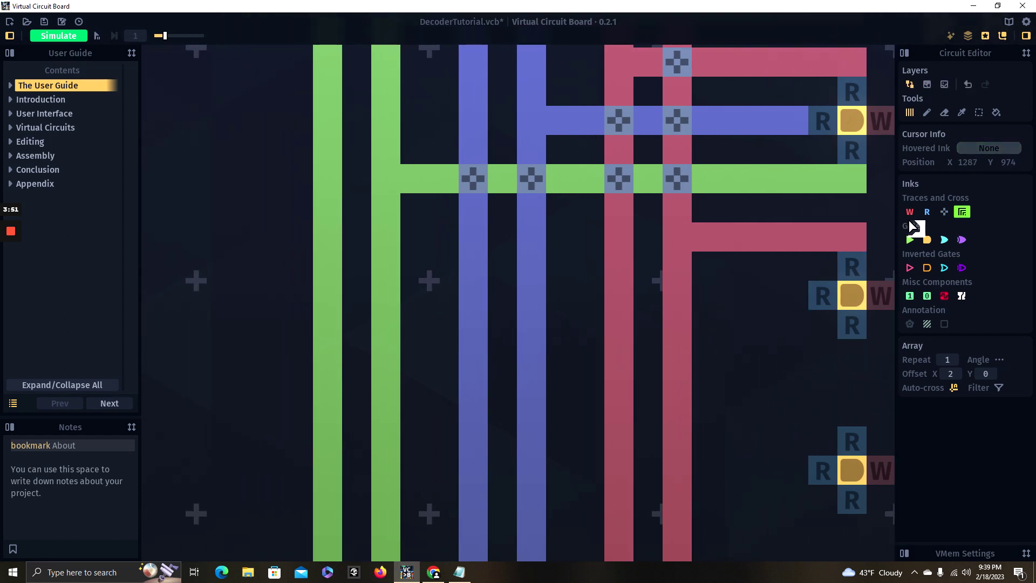
left_click(963, 213)
left_click(941, 189)
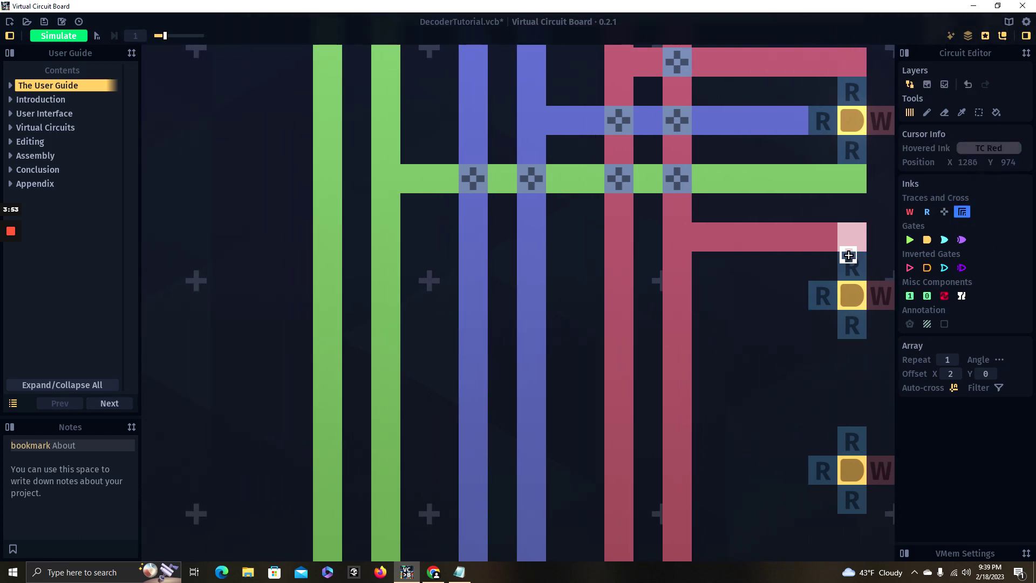
key("Left")
key("Left")
Step: Draw a green trace linking the inverted green line to the third AND gate's lower read pin, crossing the blue and red lines
scroll(728, 292, "down", 3)
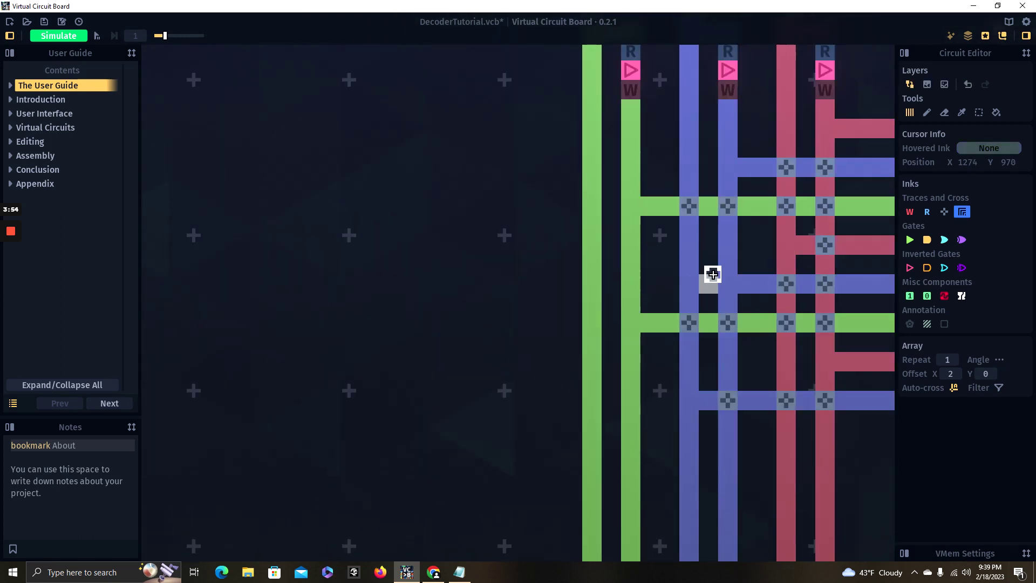
key("Down")
key("Down")
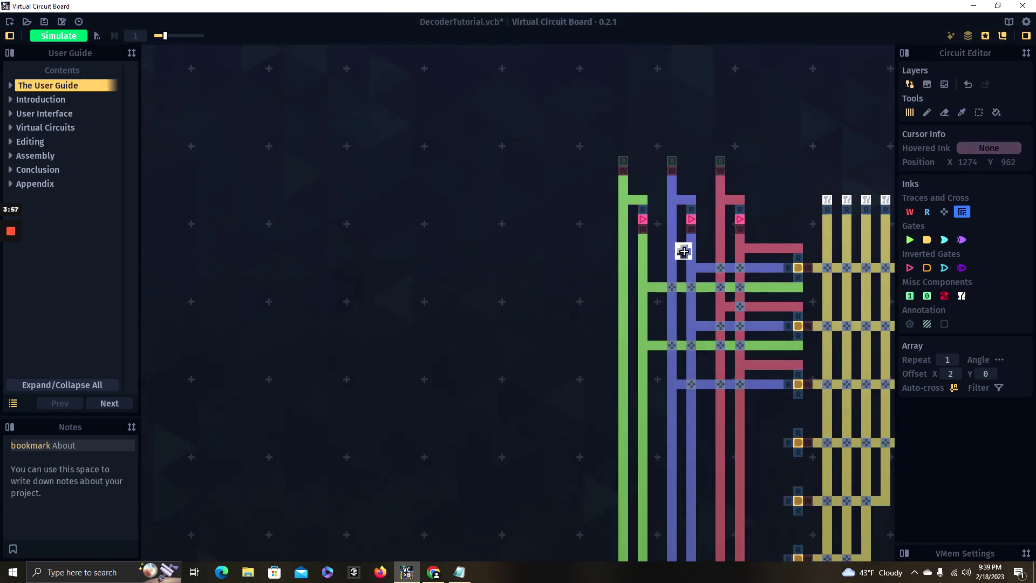
scroll(684, 259, "up", 2)
scroll(684, 260, "up", 1)
key("d")
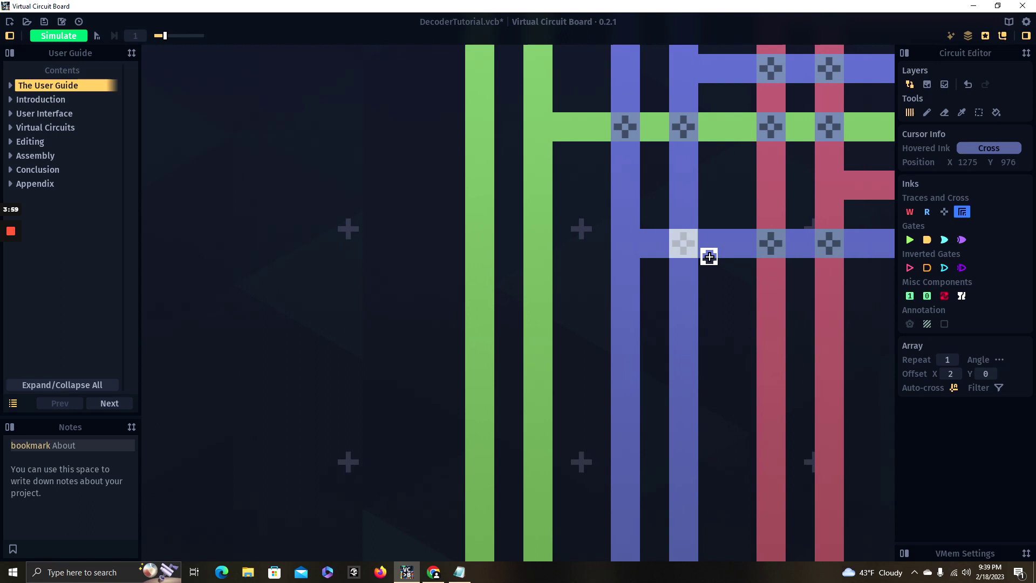
key("s")
left_click(965, 212)
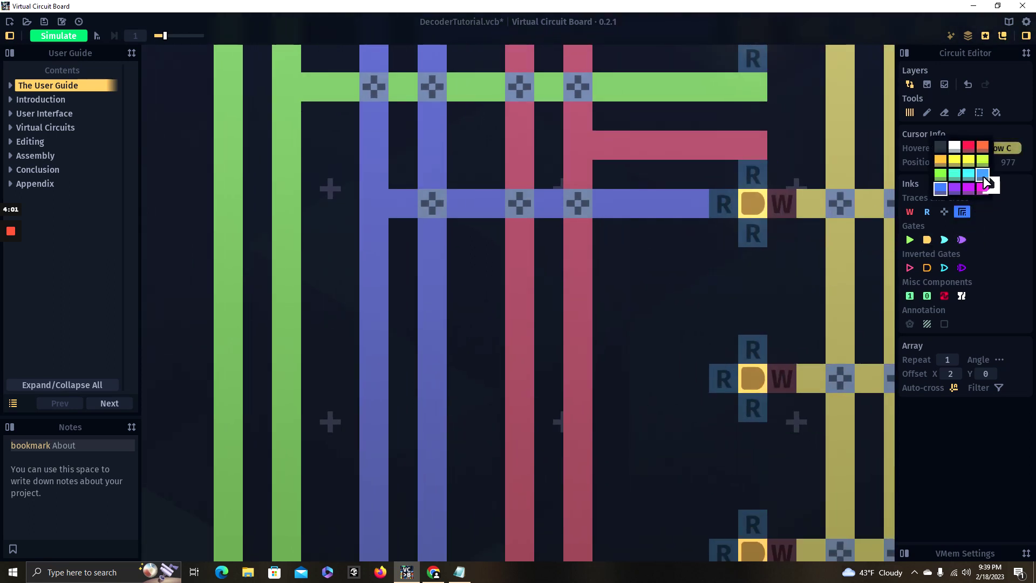
left_click(941, 175)
left_click_drag(754, 257, 751, 257)
key("a")
scroll(737, 257, "down", 1)
key("Up")
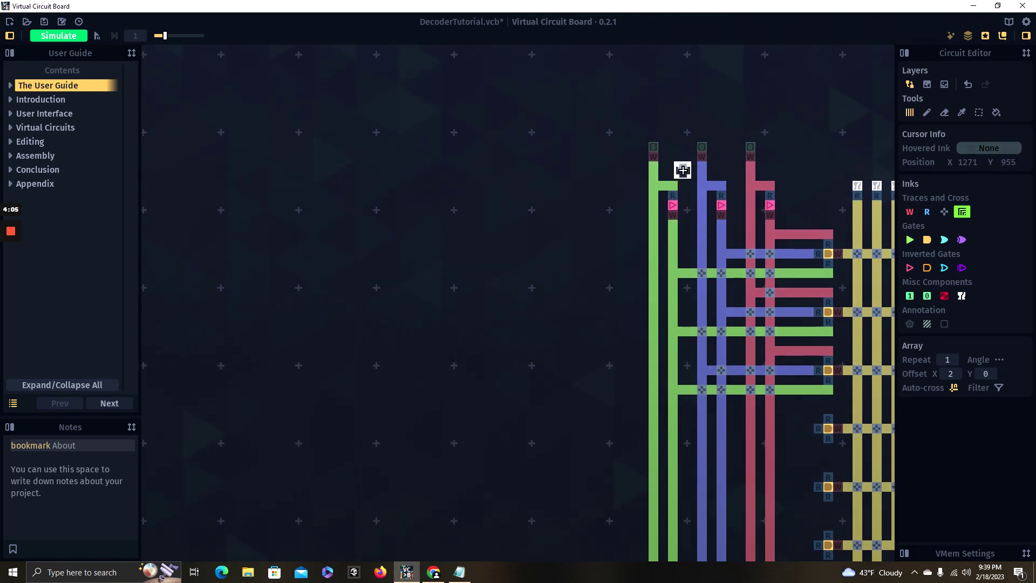
Step: Examine the wiring of the first three AND gates and the input lines around the unwired fourth gate
key("d")
key("s")
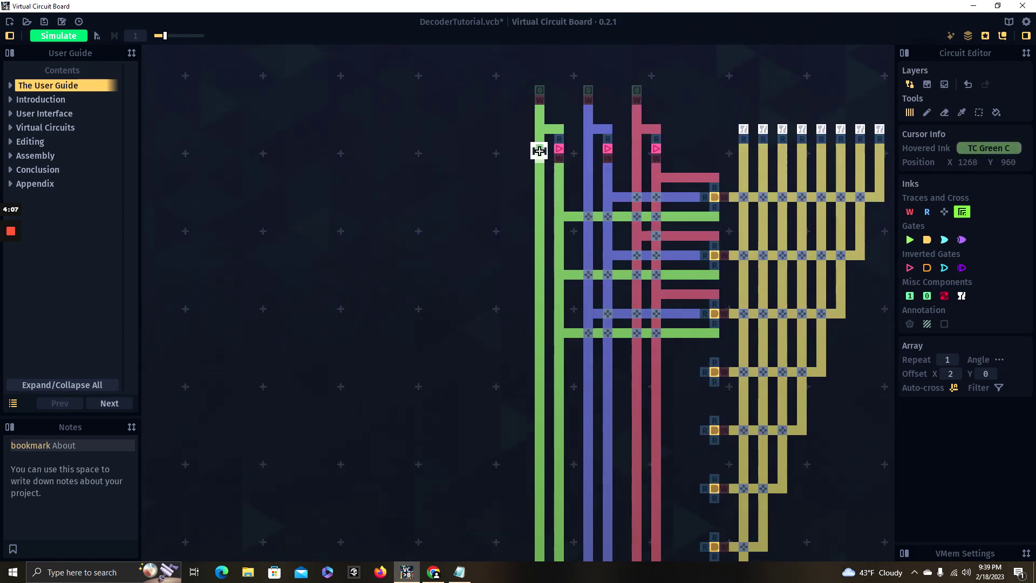
key("Up")
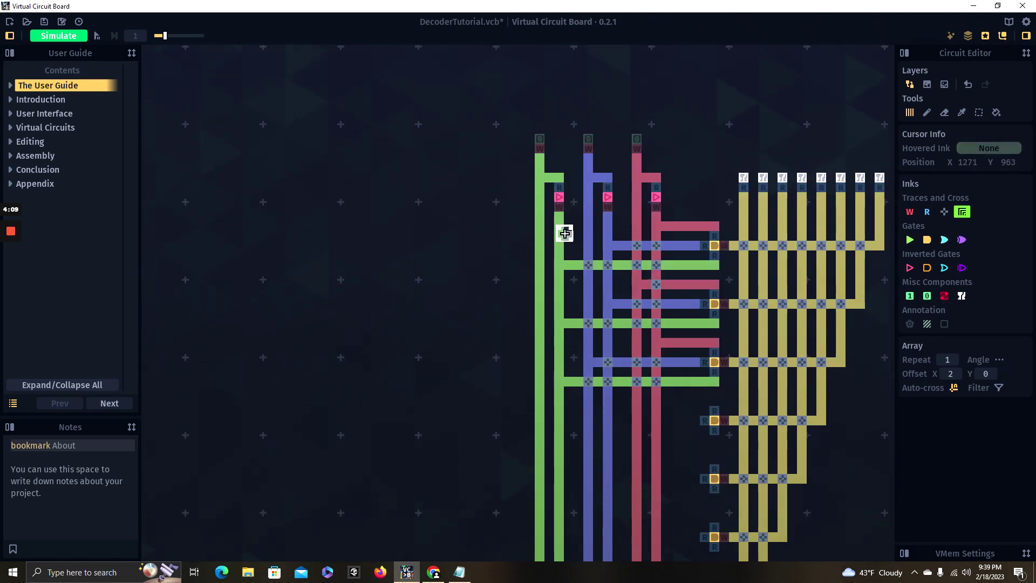
key("s")
scroll(700, 296, "up", 3)
key("d")
key("d")
key("w")
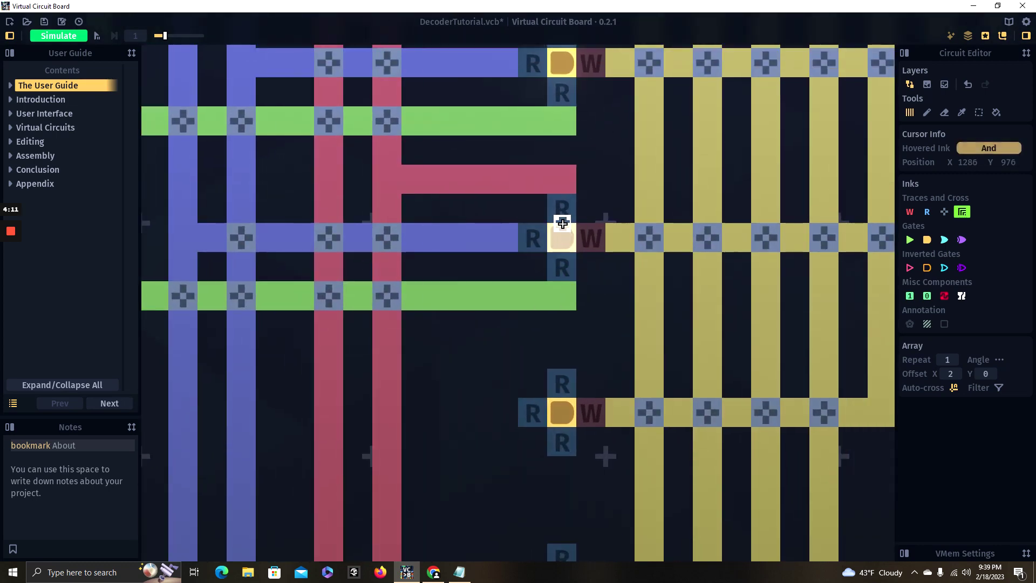
scroll(563, 223, "down", 5)
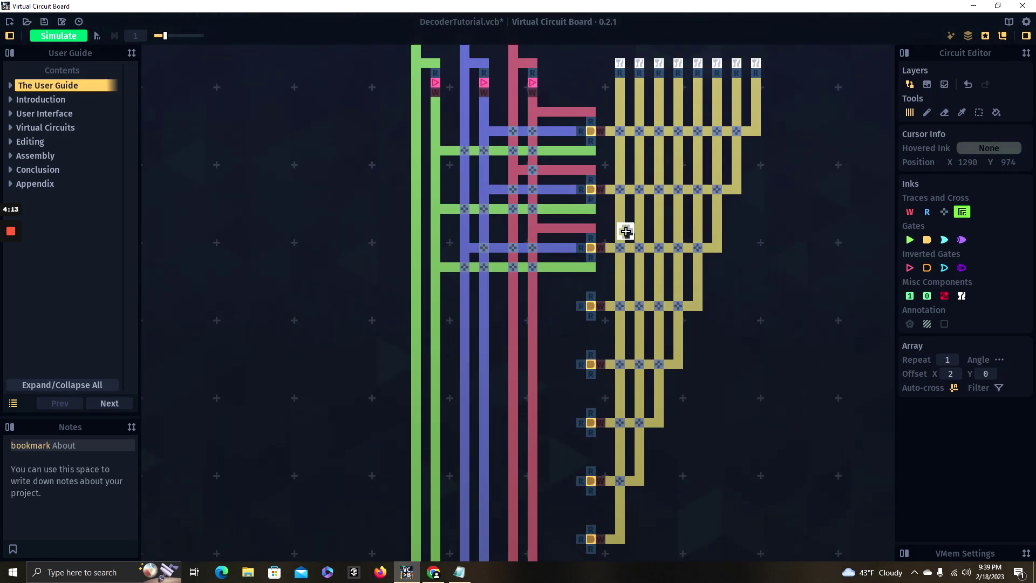
scroll(643, 237, "up", 5)
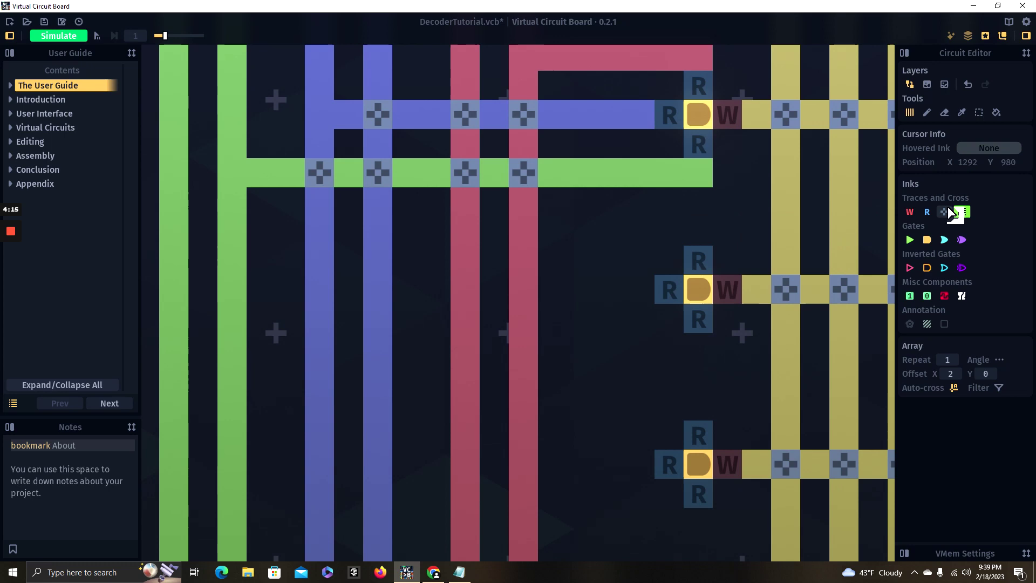
key("a")
key("w")
key("a")
key("s")
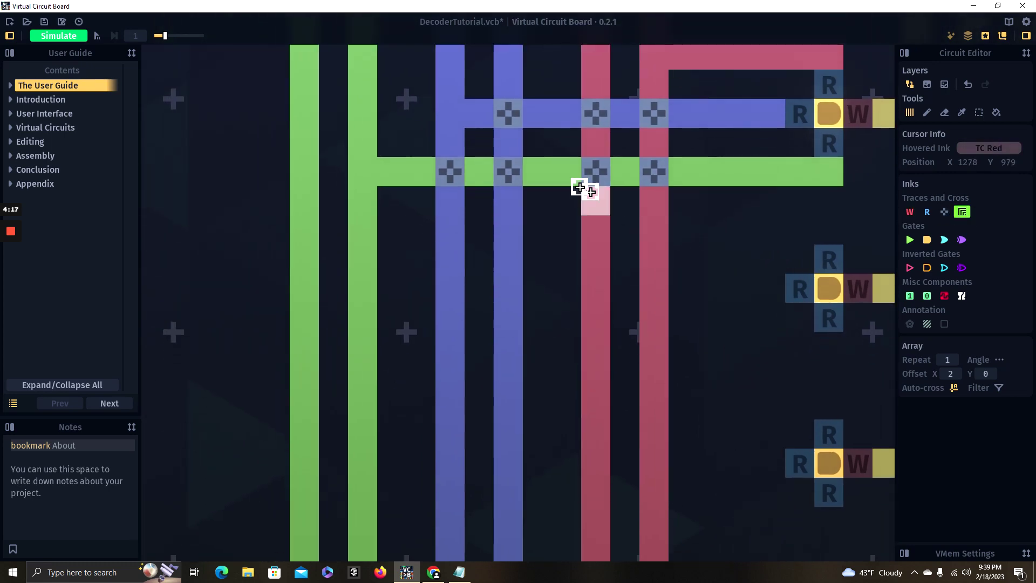
Step: Draw a red trace linking the direct red line to the fourth AND gate's upper read pin, crossing the inverted red line
scroll(580, 188, "down", 5)
key("Up")
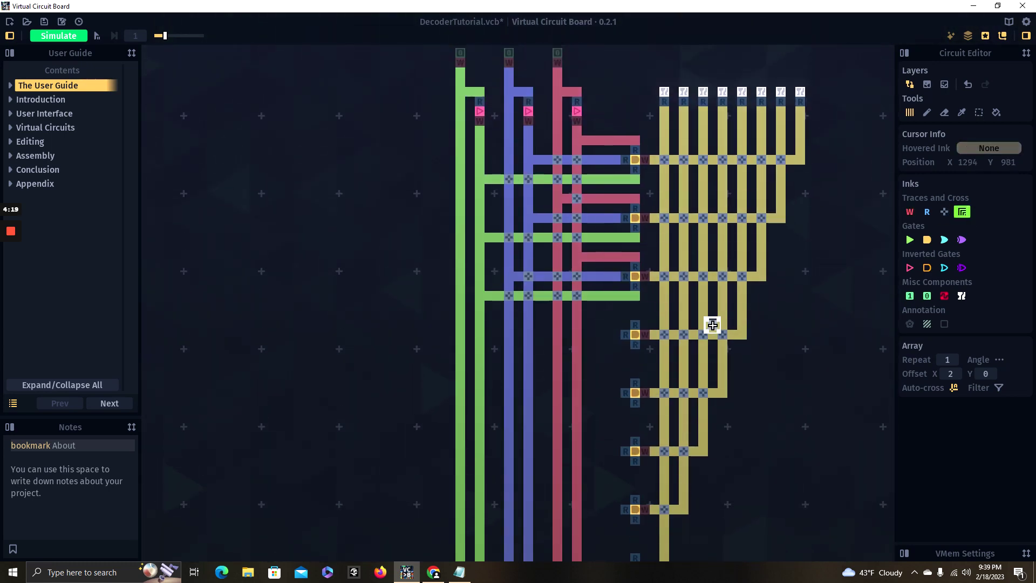
scroll(631, 328, "up", 3)
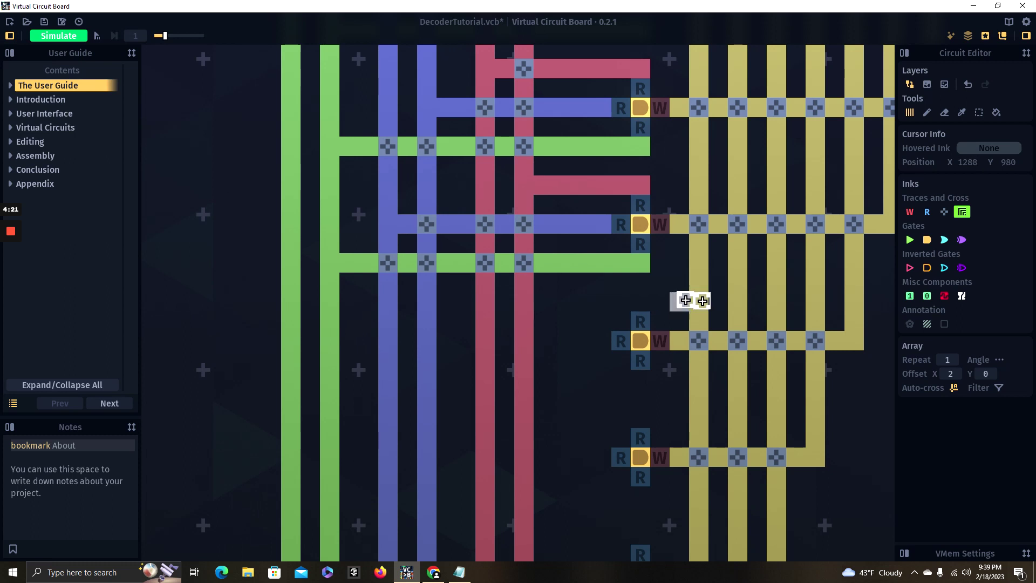
left_click(962, 210)
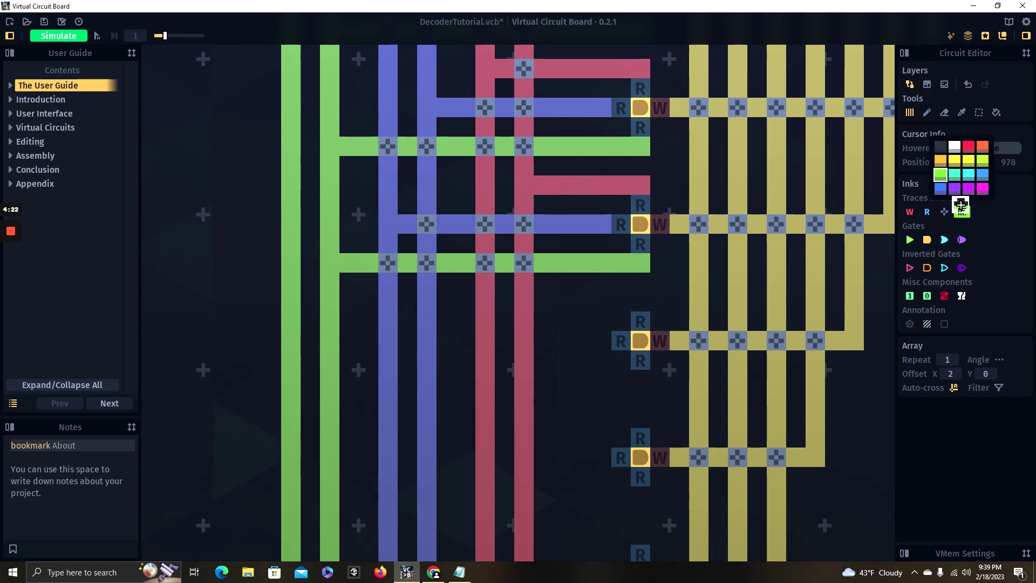
left_click(969, 146)
left_click_drag(642, 295, 504, 302)
key("s")
Step: Draw a blue trace linking the direct blue line to the fourth AND gate's side read pin, crossing the inverted blue and both red lines
left_click(964, 213)
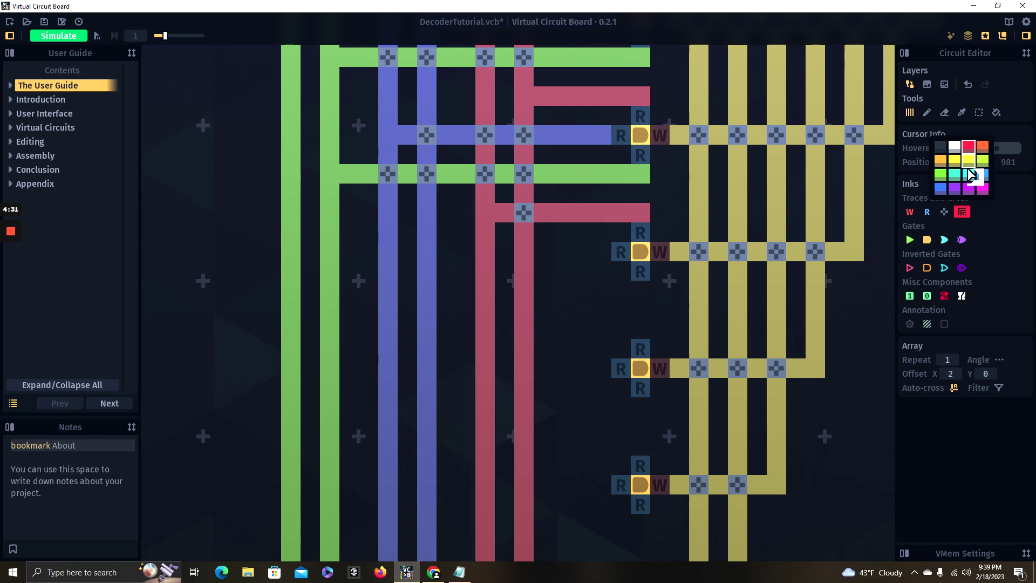
left_click(940, 189)
left_click_drag(608, 257, 408, 255)
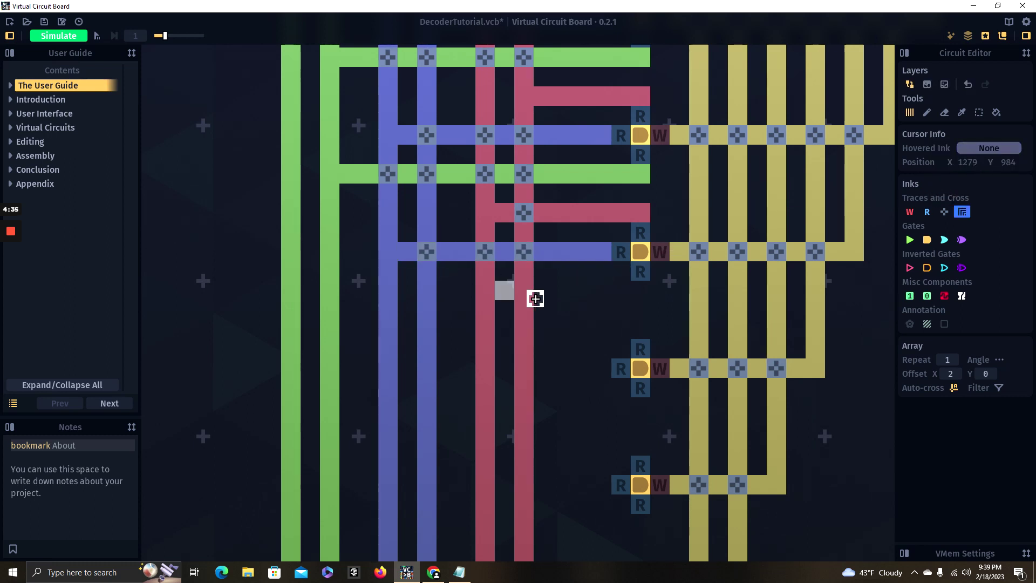
Step: Draw a green trace linking the inverted green line to the fourth AND gate's lower read pin, crossing the blue and red lines
left_click_drag(777, 310, 871, 224)
left_click(964, 213)
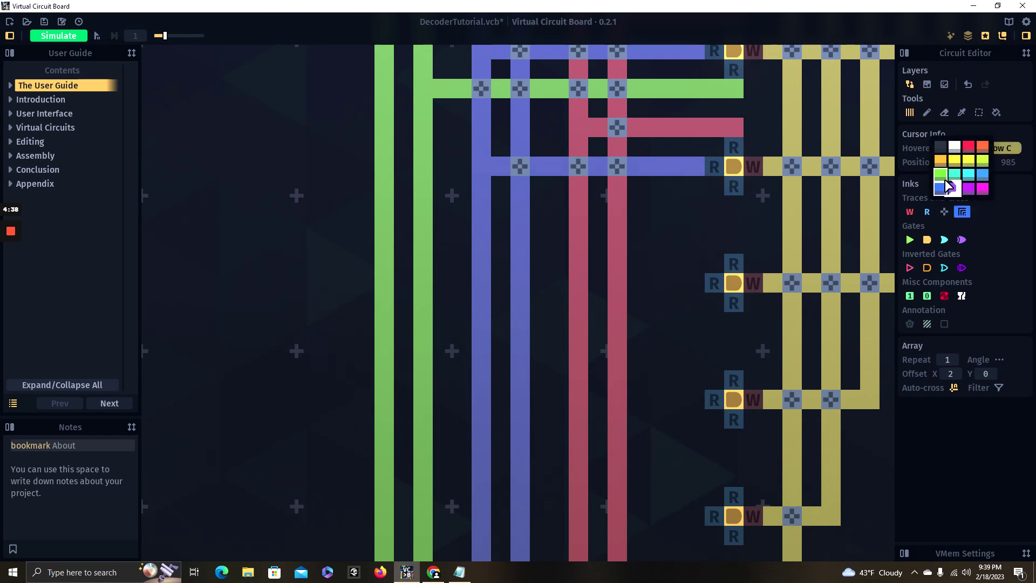
left_click(950, 184)
key("a")
left_click_drag(686, 206, 629, 207)
key("d")
key("d")
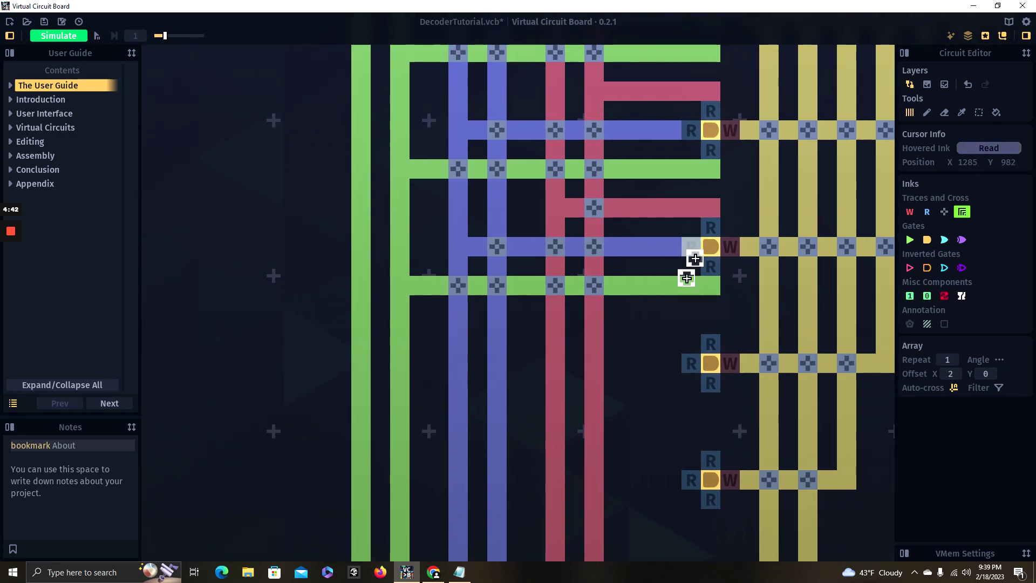
key("s")
key("w")
Step: Draw a green trace linking the direct green line to the fifth AND gate's lower read pin, crossing the inverted green, blue and red lines
scroll(688, 276, "down", 2)
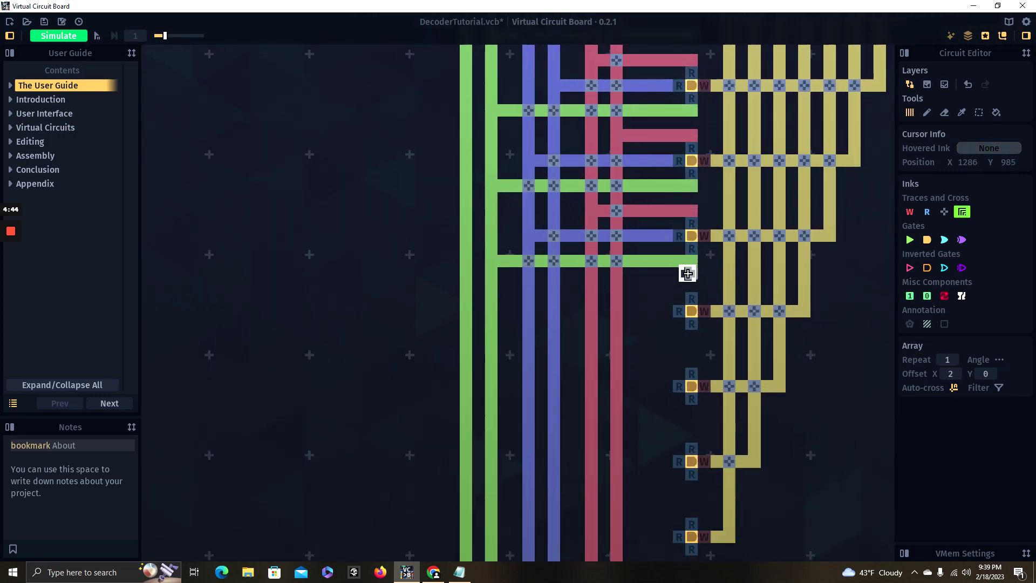
scroll(687, 275, "up", 2)
key("s")
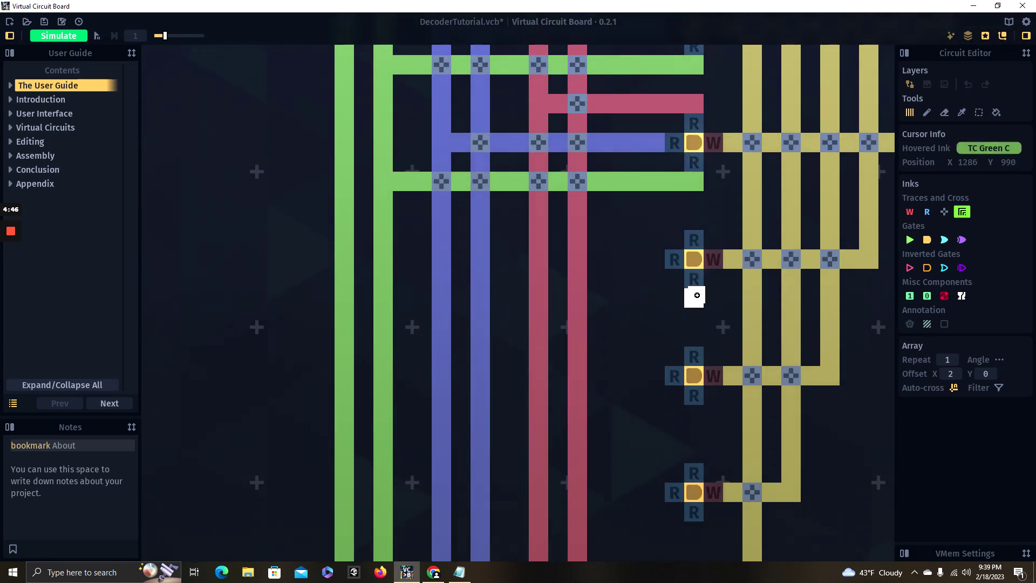
key("a")
left_click_drag(697, 295, 697, 297)
key("a")
key("d")
key("w")
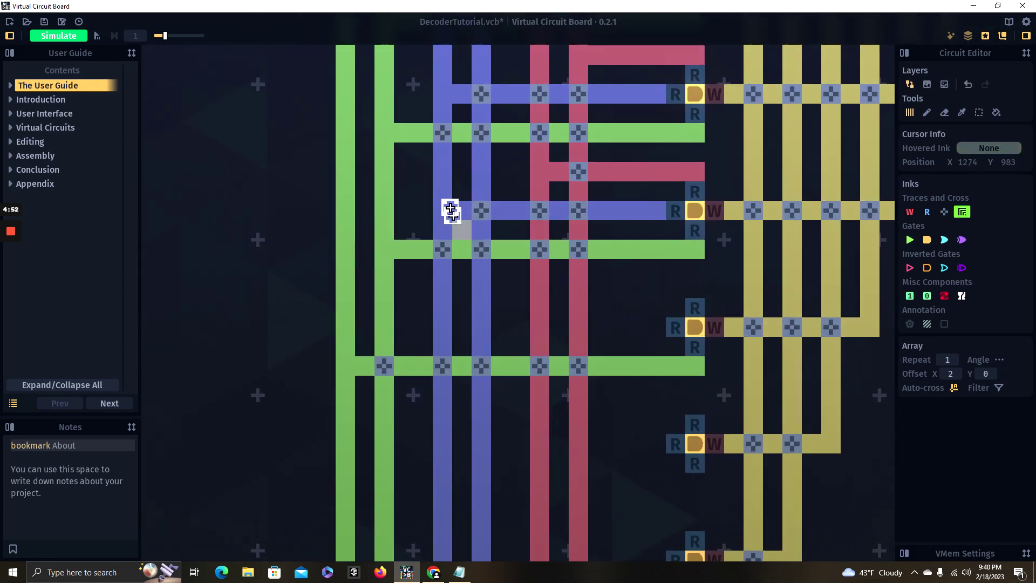
Step: Examine the input latches, their direct and inverted lines, and the wiring of the first five AND gates
scroll(451, 208, "down", 1)
key("w")
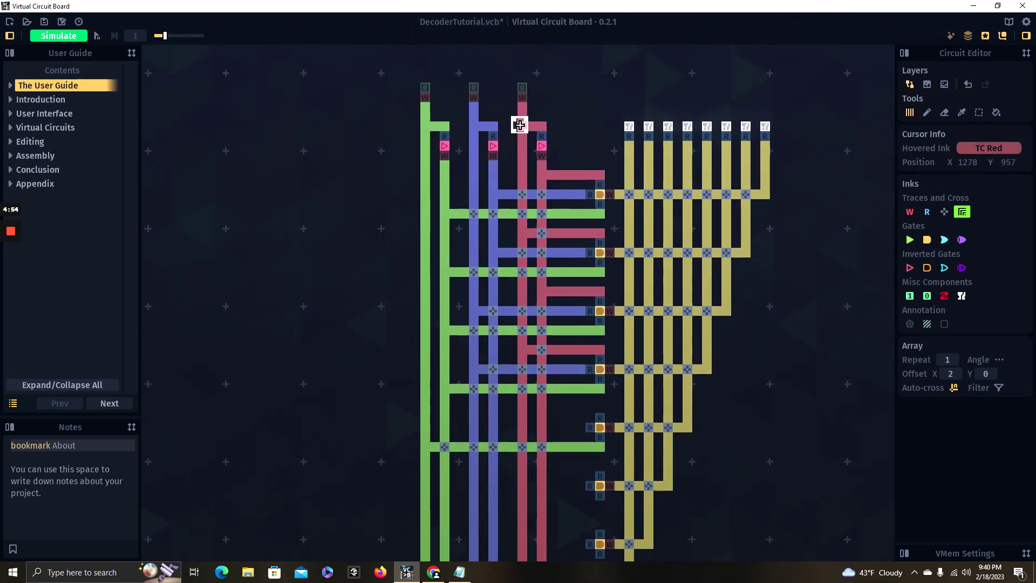
key("s")
scroll(584, 308, "up", 1)
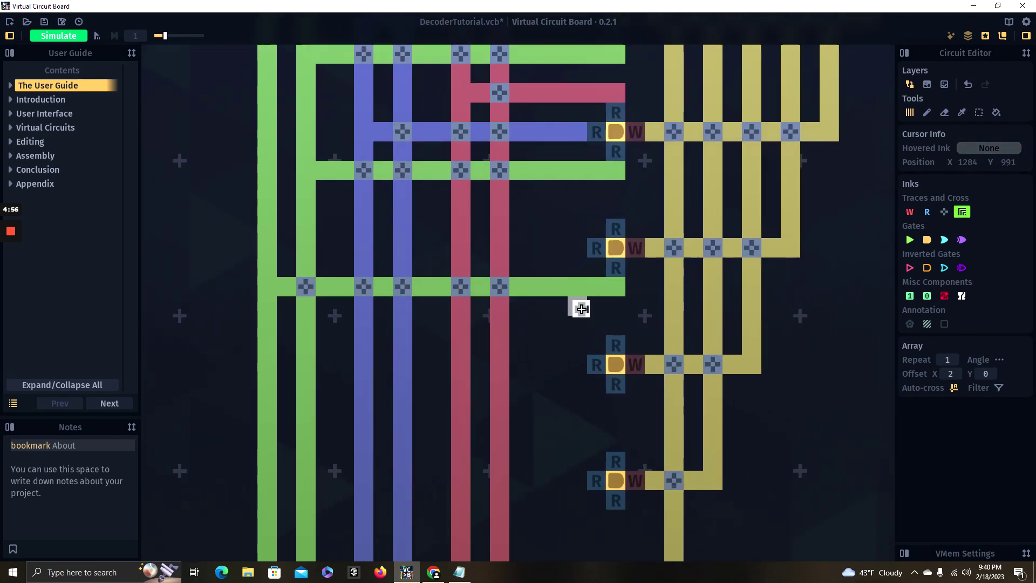
key("w")
scroll(611, 267, "down", 1)
key("s")
scroll(606, 264, "up", 5)
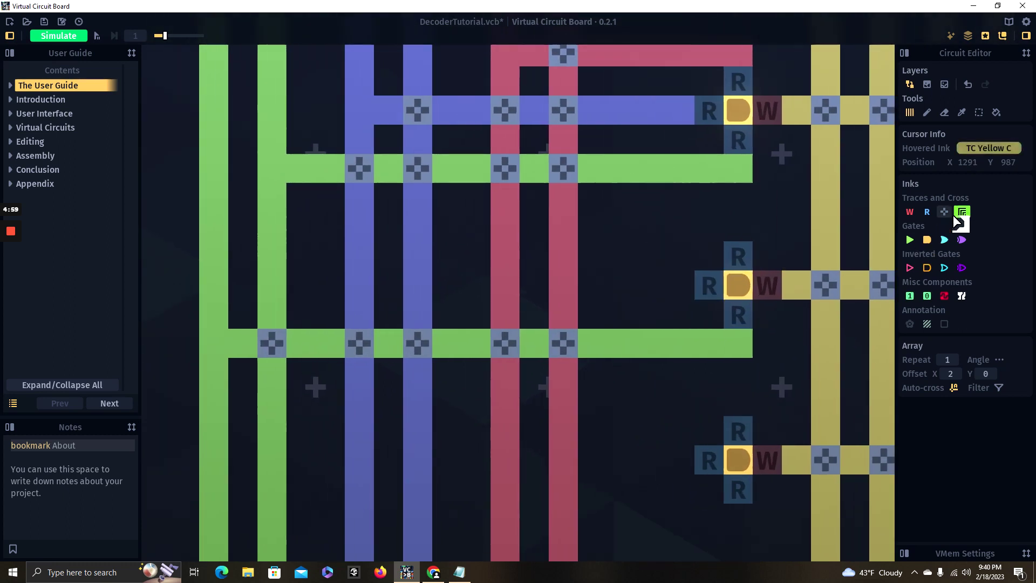
left_click(956, 215)
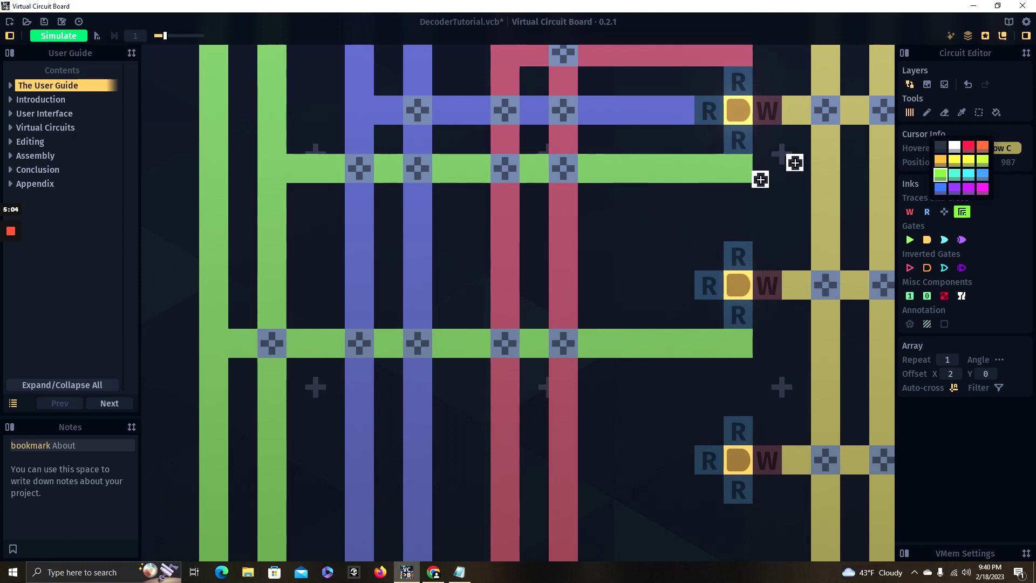
scroll(624, 248, "down", 5)
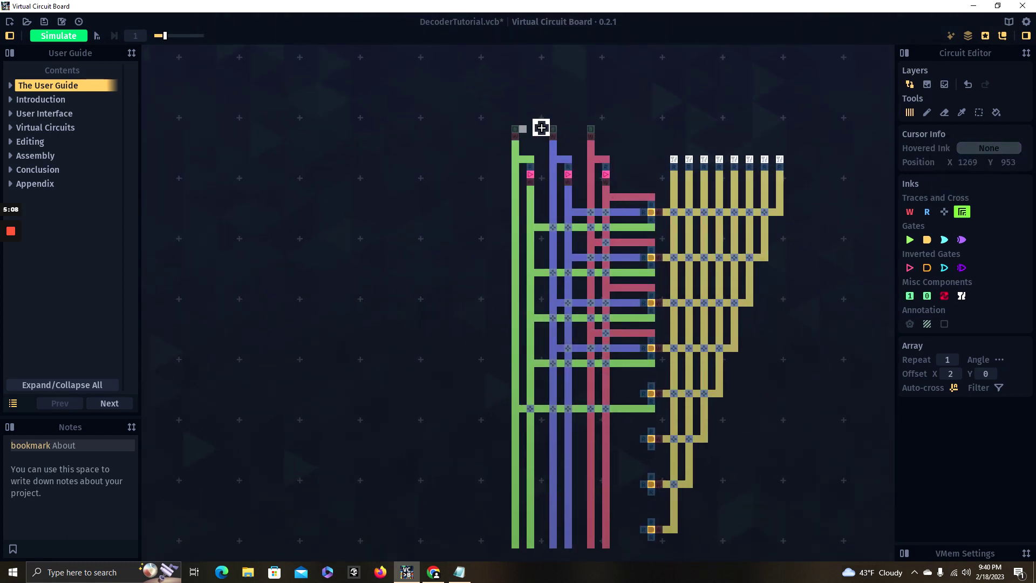
scroll(579, 128, "up", 5)
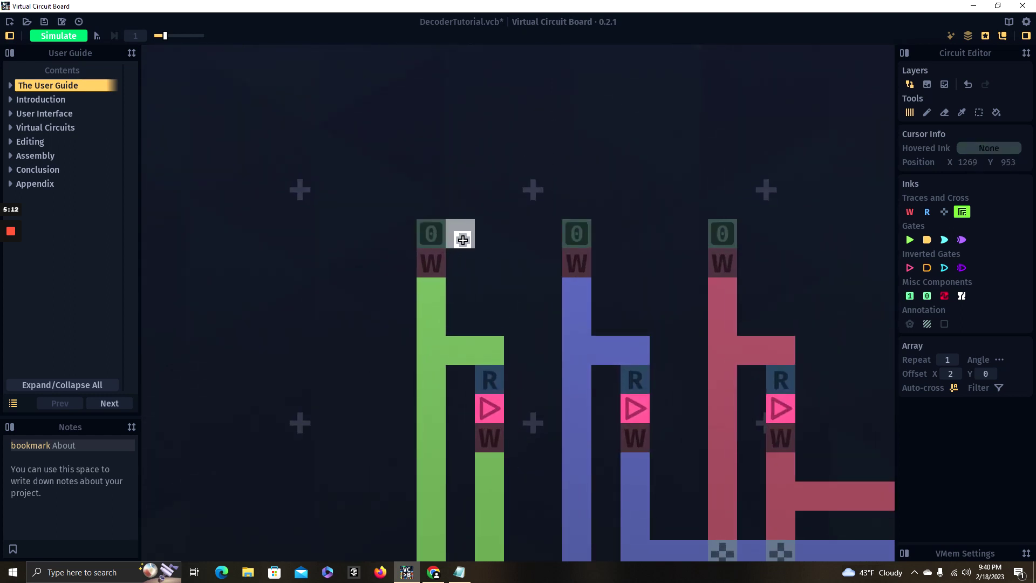
scroll(733, 233, "down", 2)
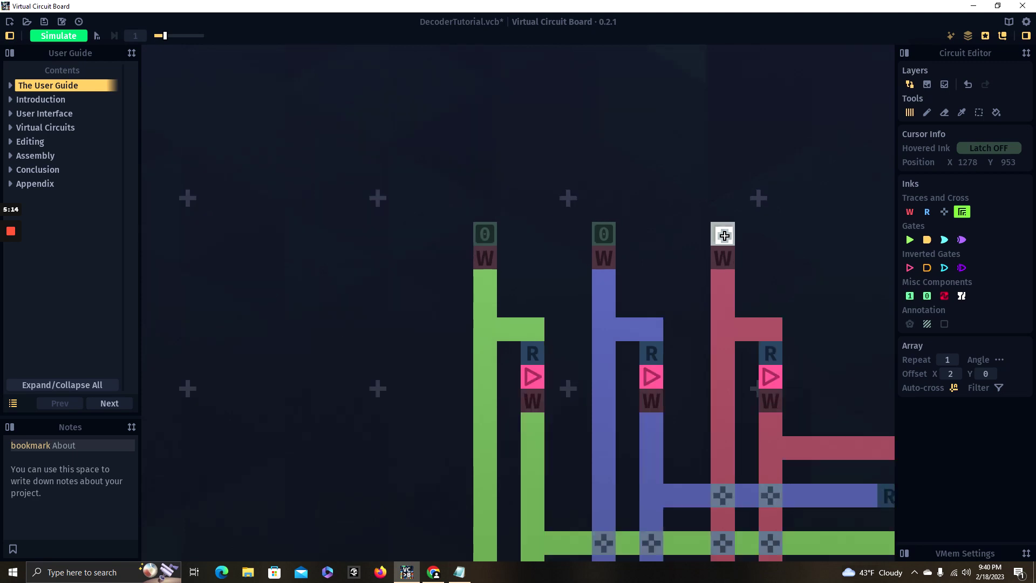
scroll(725, 236, "up", 2)
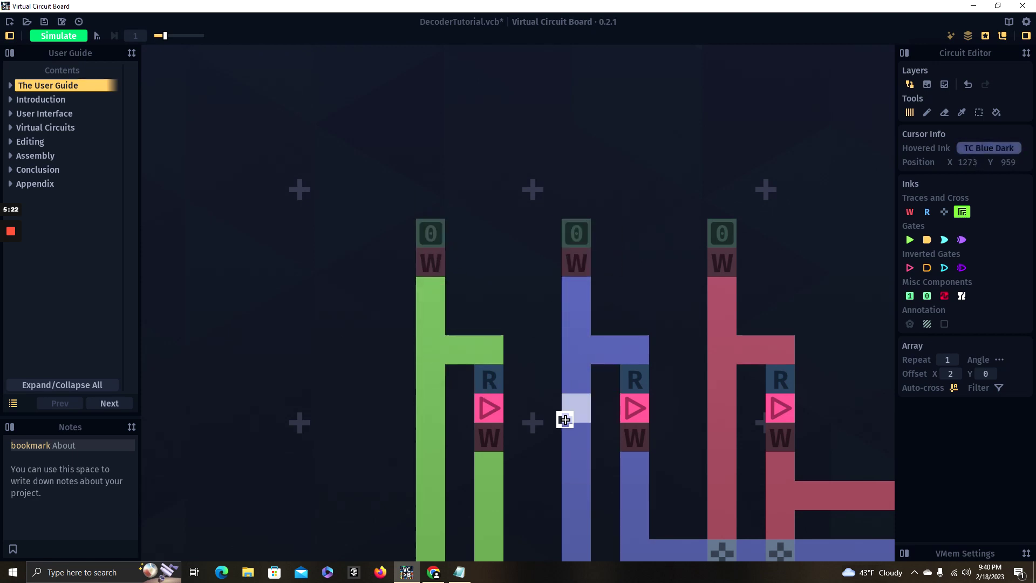
scroll(586, 464, "down", 3)
scroll(620, 432, "up", 3)
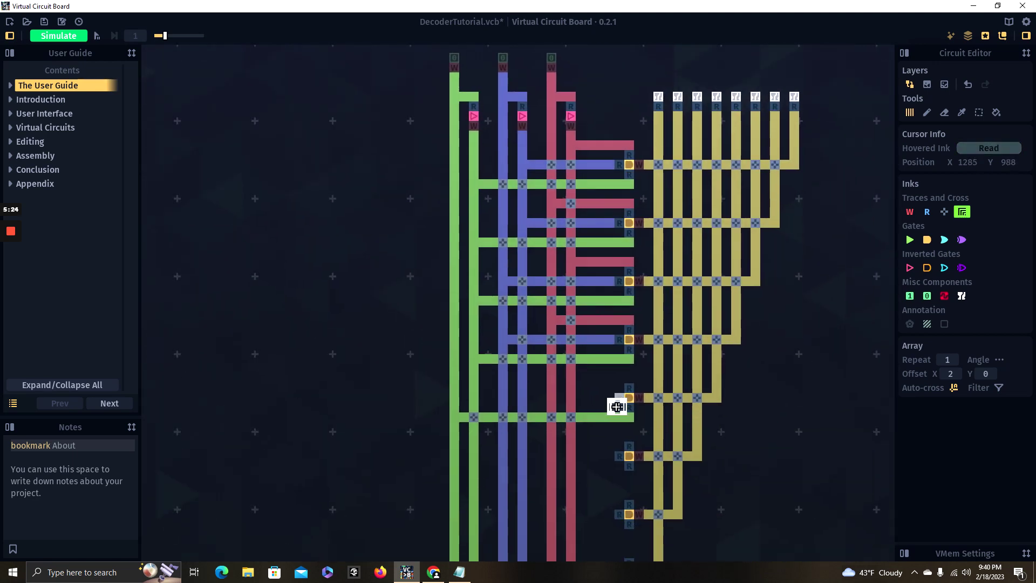
Step: Link the inverted red line to the fifth AND gate's upper read pin and the inverted blue line to its side read pin with matching traces
scroll(621, 363, "up", 1)
key("a")
key("w")
scroll(623, 303, "up", 1)
key("a")
key("w")
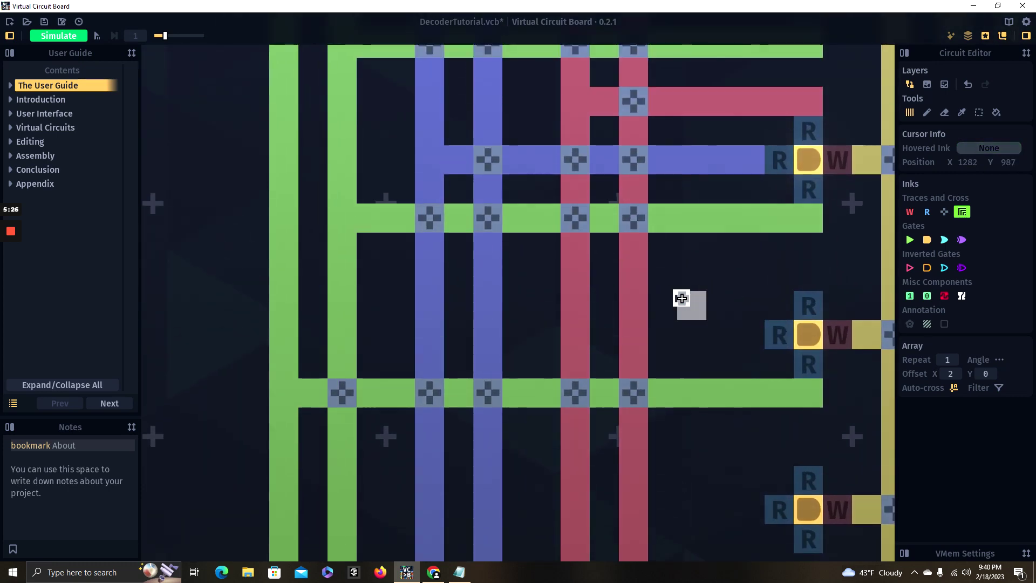
key("s")
scroll(680, 296, "down", 1)
key("d")
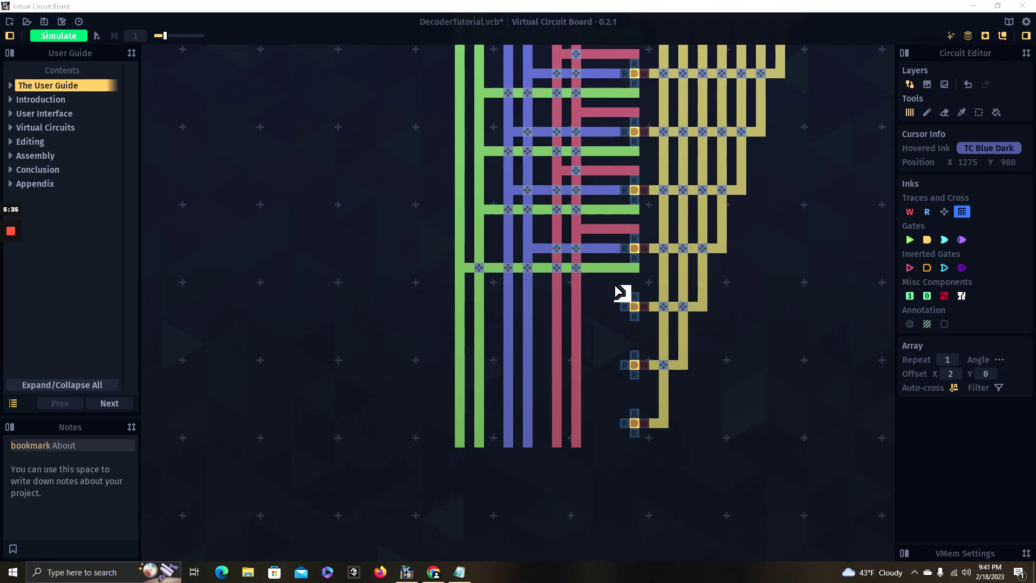
Step: Draw a red trace linking the direct red line to the sixth AND gate's upper read pin, crossing the inverted red line
scroll(618, 292, "up", 2)
scroll(613, 289, "down", 3)
scroll(613, 294, "up", 1)
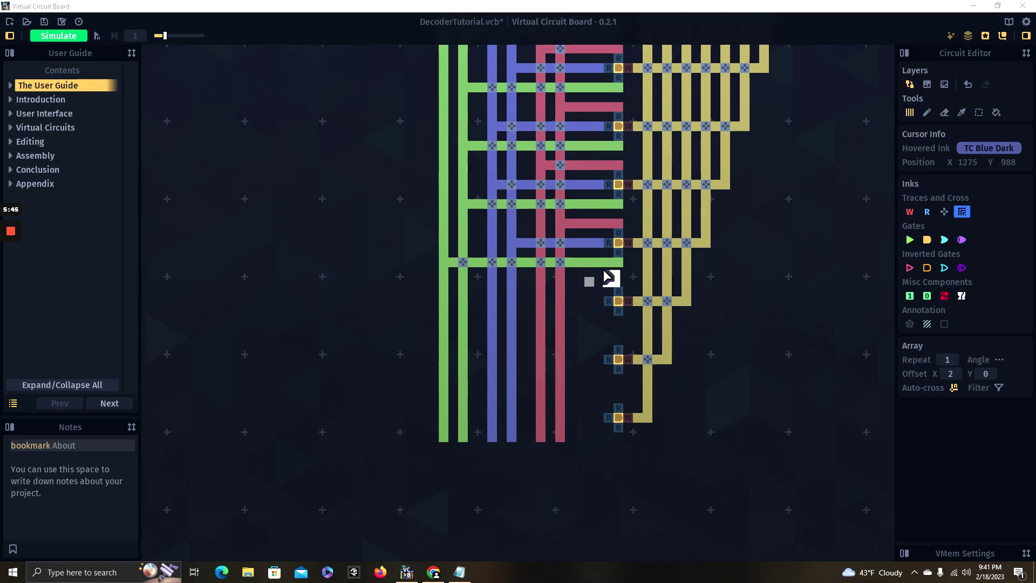
scroll(609, 277, "up", 3)
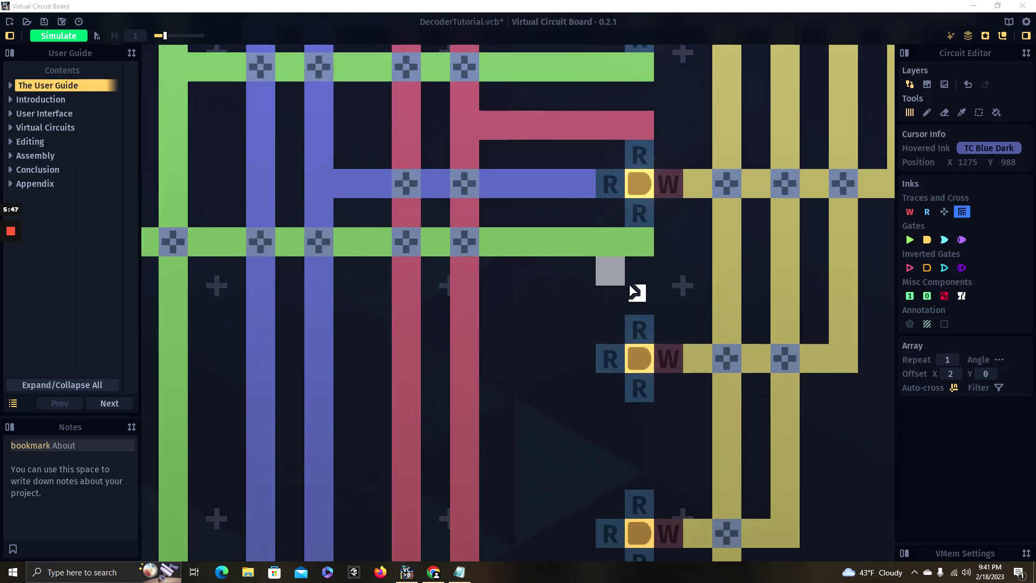
left_click_drag(565, 322, 652, 260)
left_click(964, 210)
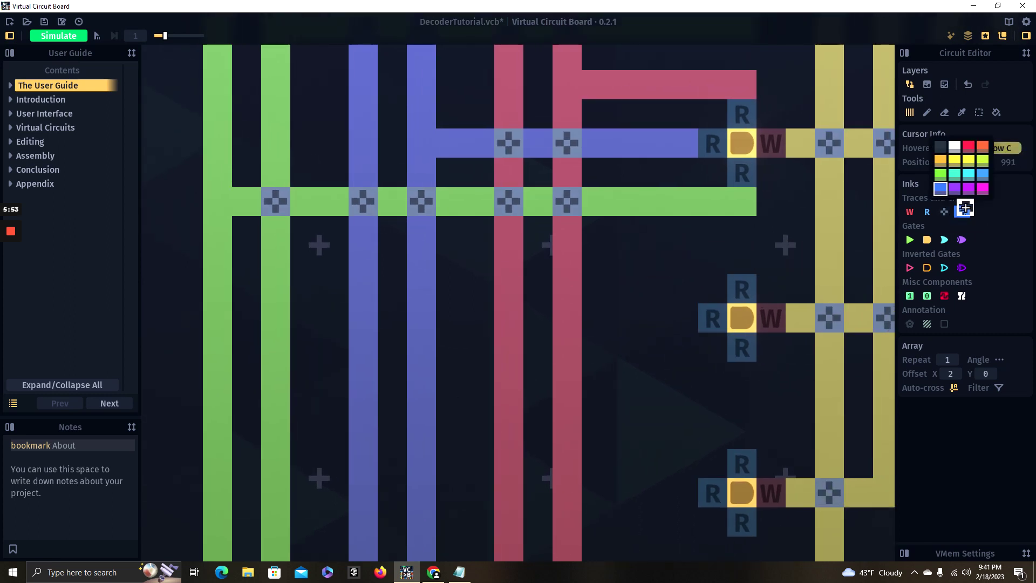
left_click(972, 147)
left_click_drag(744, 261, 528, 260)
Step: Draw a blue trace linking the inverted blue line to the sixth AND gate's side read pin, crossing both red lines
left_click_drag(692, 241, 748, 159)
left_click(960, 211)
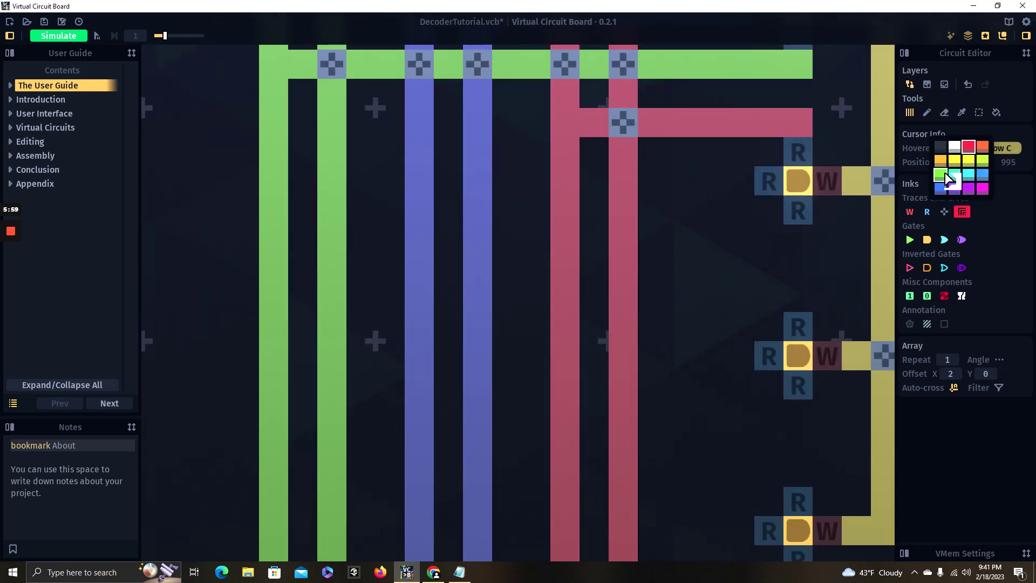
left_click(941, 189)
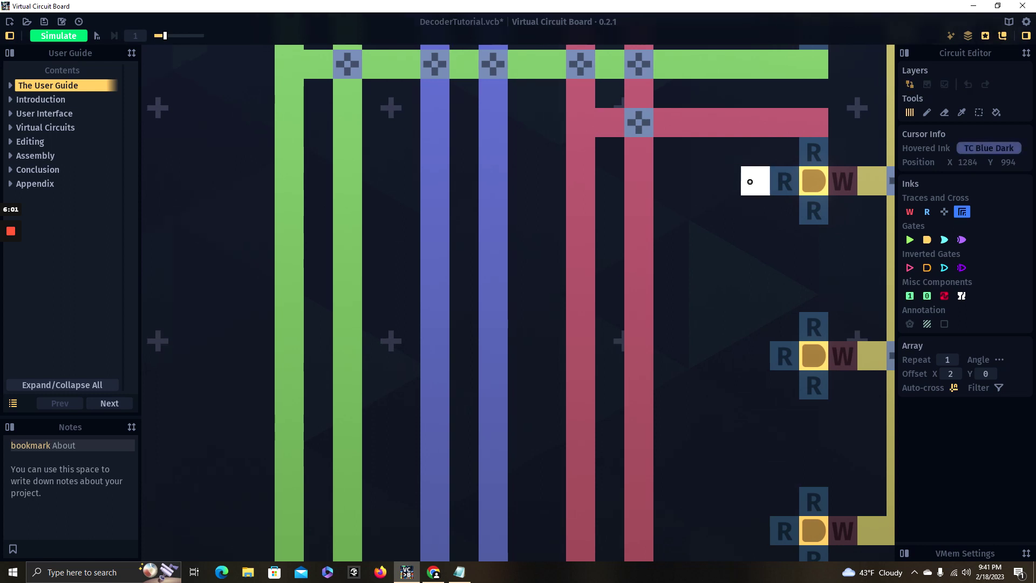
left_click_drag(754, 181, 698, 182)
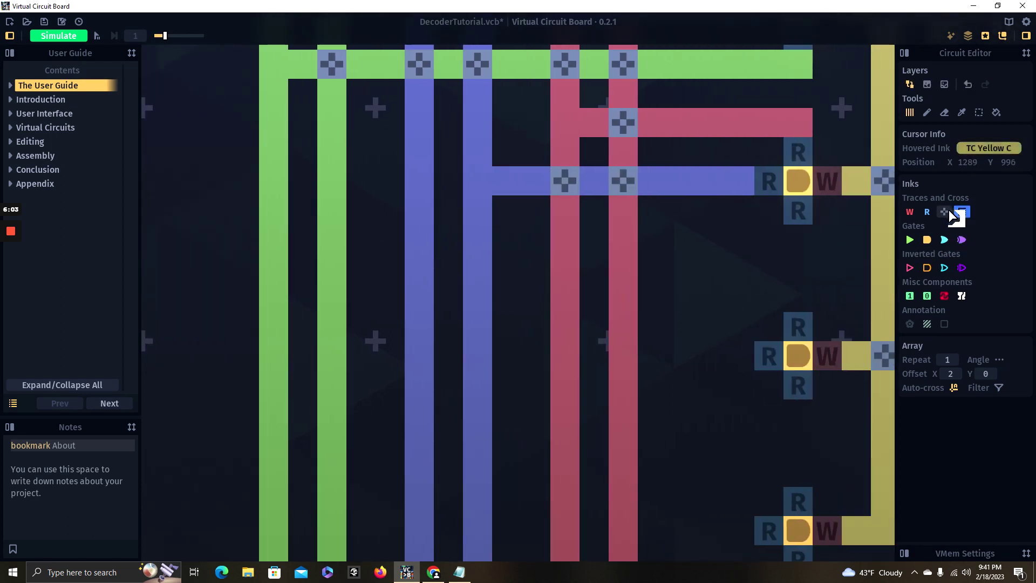
Step: Draw a green trace linking the direct green line to the sixth AND gate's lower read pin, crossing the inverted green, blue and red lines
left_click(964, 210)
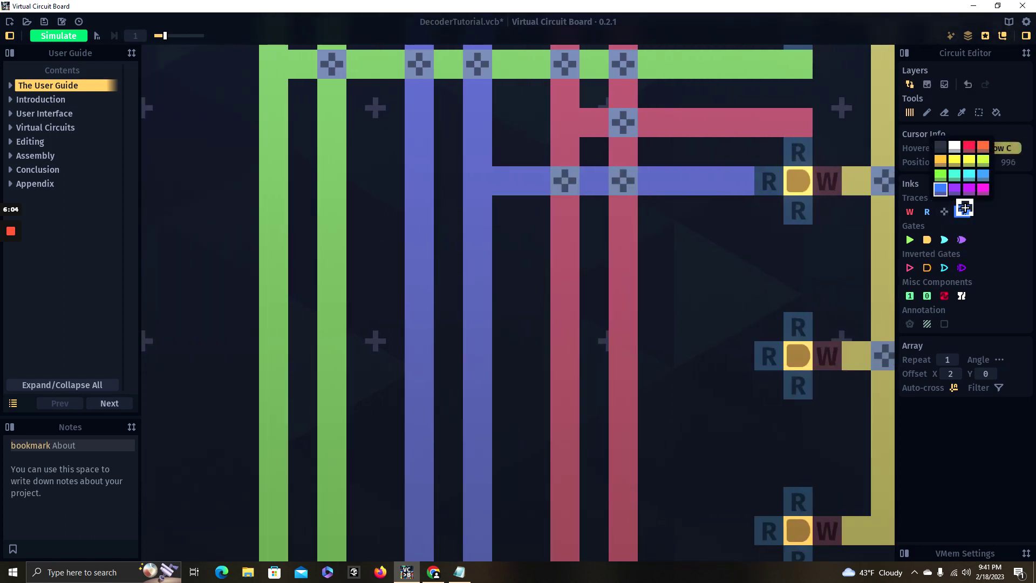
left_click(941, 175)
key("a")
left_click_drag(804, 237, 784, 236)
key("d")
Step: Draw a red trace linking the inverted red line to the seventh AND gate's upper read pin
scroll(784, 236, "down", 5)
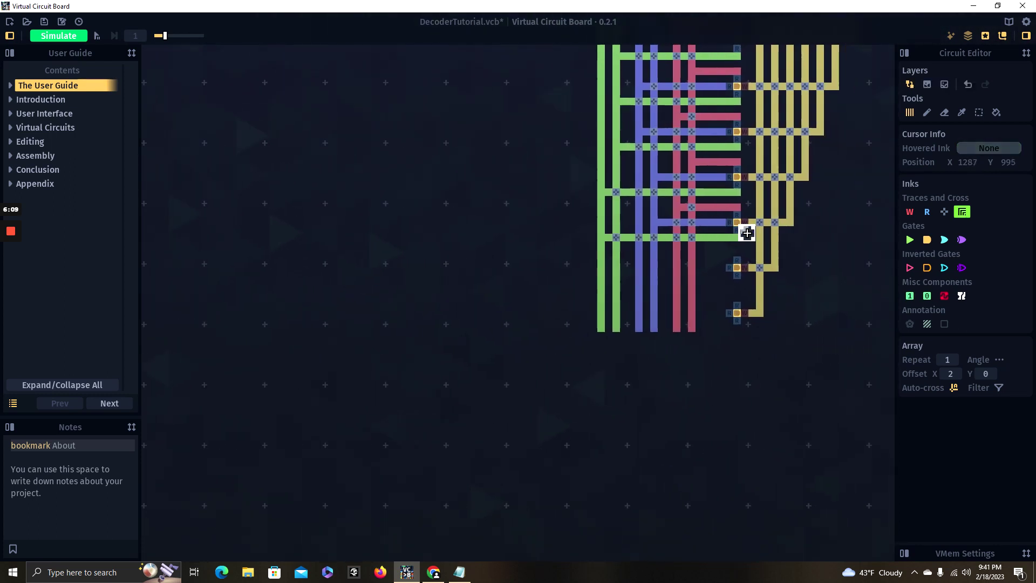
scroll(747, 233, "up", 4)
key("a")
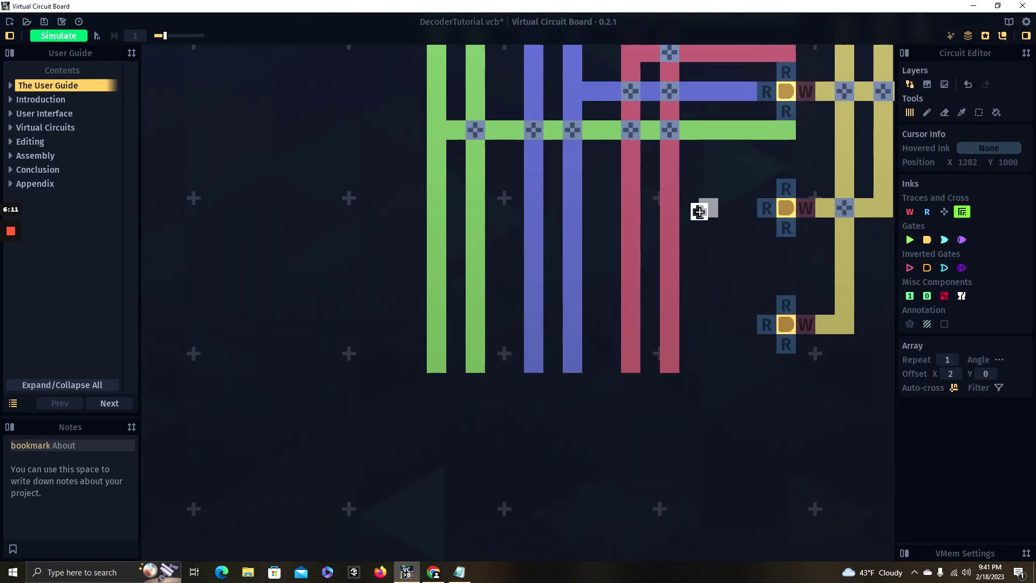
key("w")
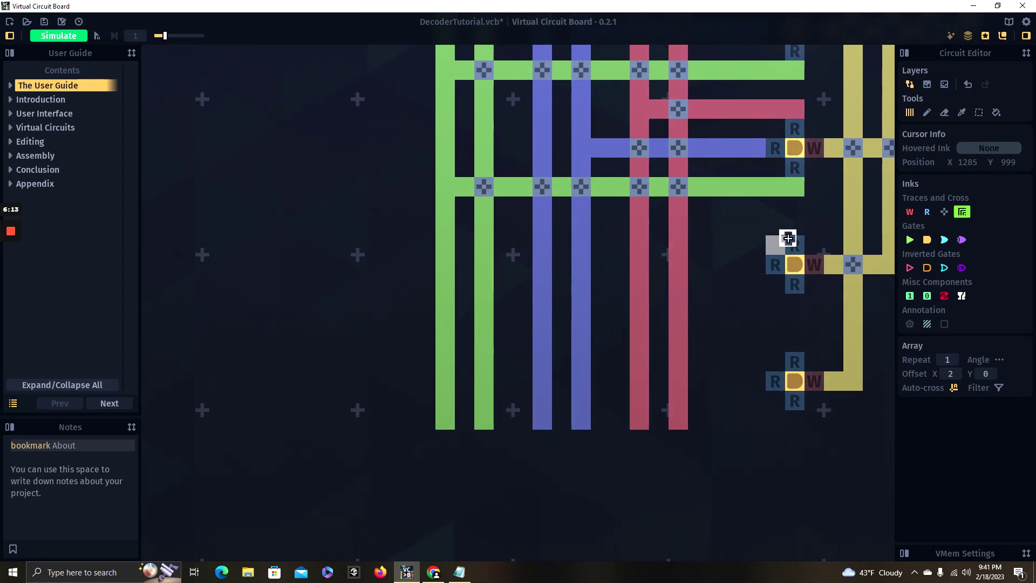
left_click(969, 211)
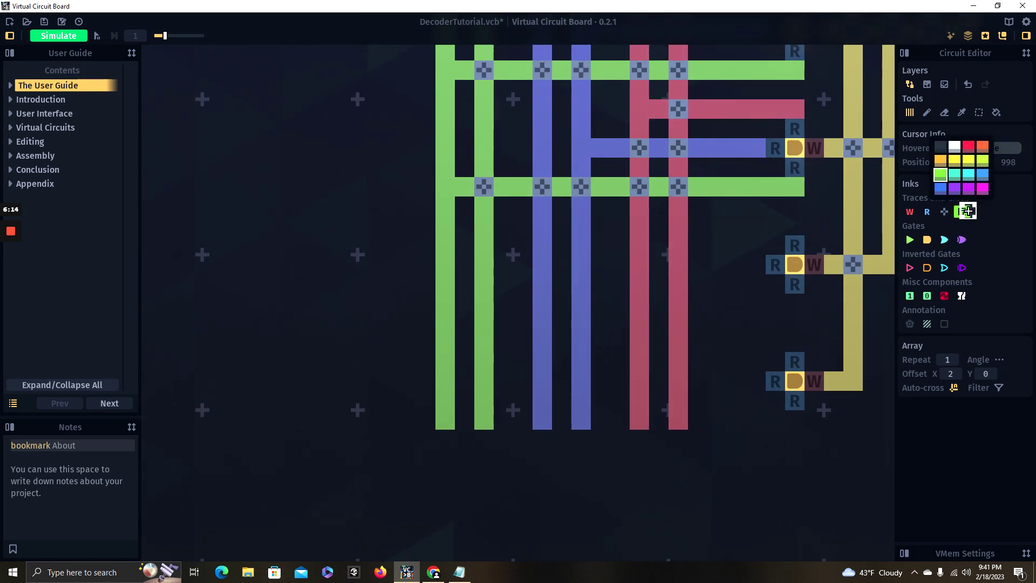
left_click(968, 146)
scroll(789, 233, "up", 2)
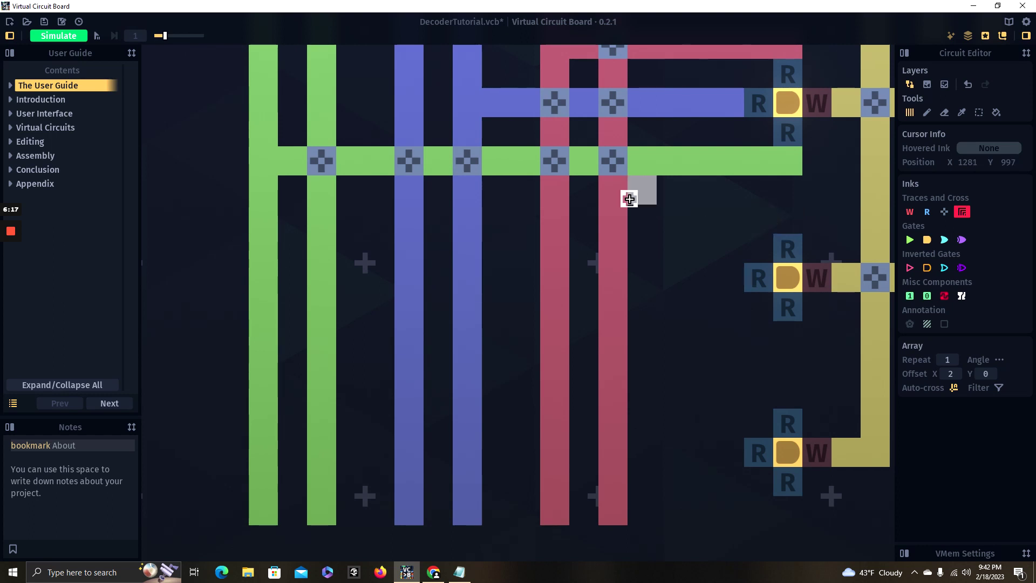
left_click_drag(779, 224, 733, 220)
key("a")
key("s")
Step: Draw a blue trace linking the direct blue line to the seventh AND gate's side read pin, crossing the inverted blue and both red lines
left_click(963, 213)
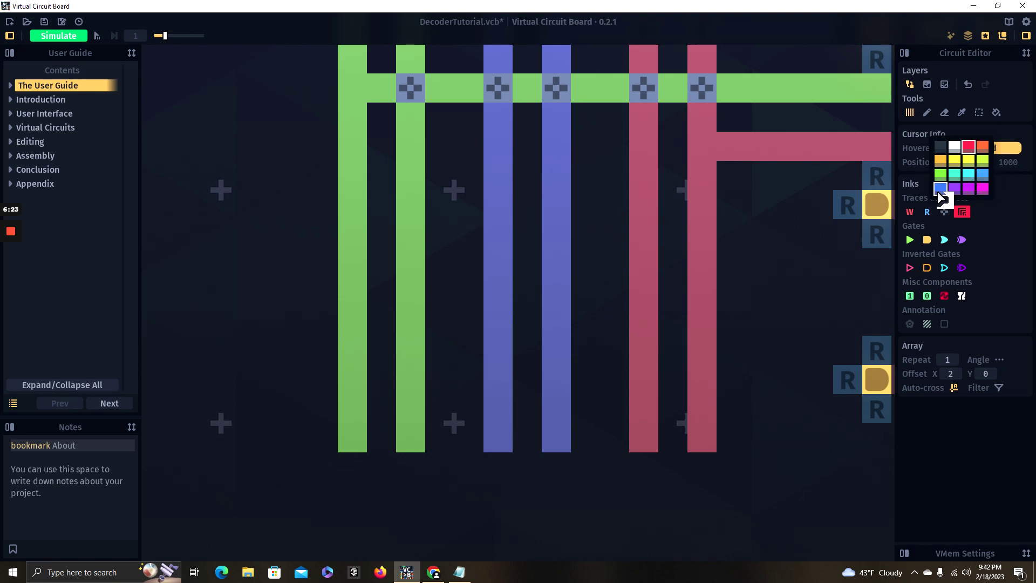
left_click(941, 188)
left_click_drag(848, 203, 753, 201)
key("d")
key("d")
key("s")
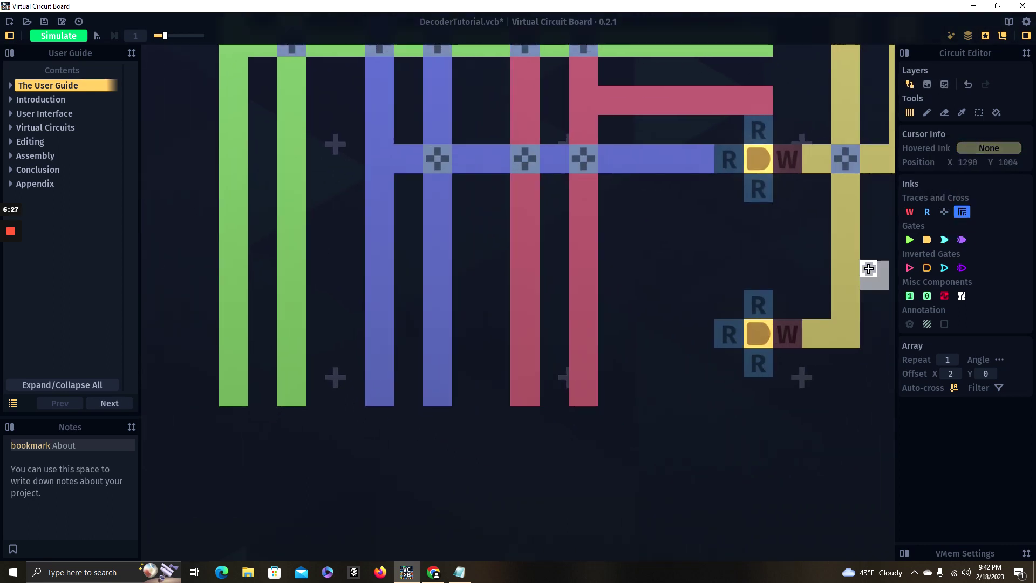
Step: Draw a green trace linking the direct green line to the seventh AND gate's lower read pin, crossing the inverted green, blue and red lines
left_click(966, 213)
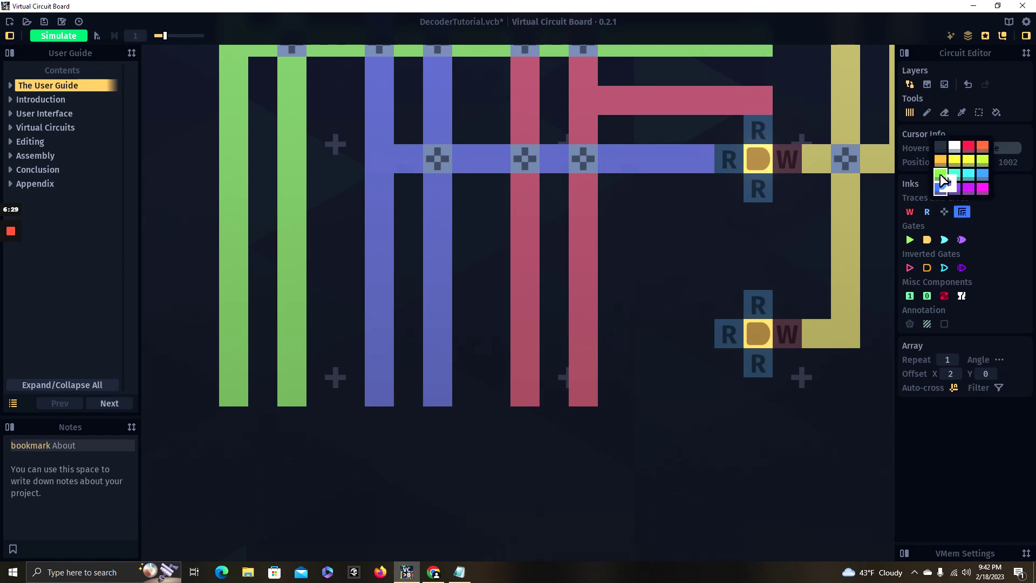
left_click(942, 181)
key("a")
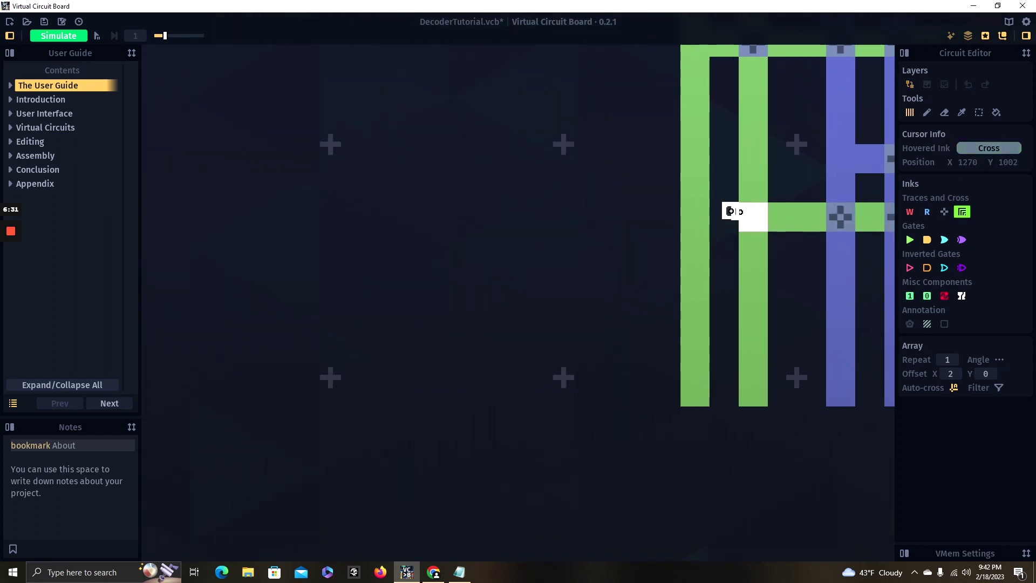
left_click_drag(731, 211, 725, 216)
Step: Draw a green trace linking the direct green line's lower end to the eighth AND gate's lower read pin, crossing the other five lines
key("s")
key("d")
key("w")
key("s")
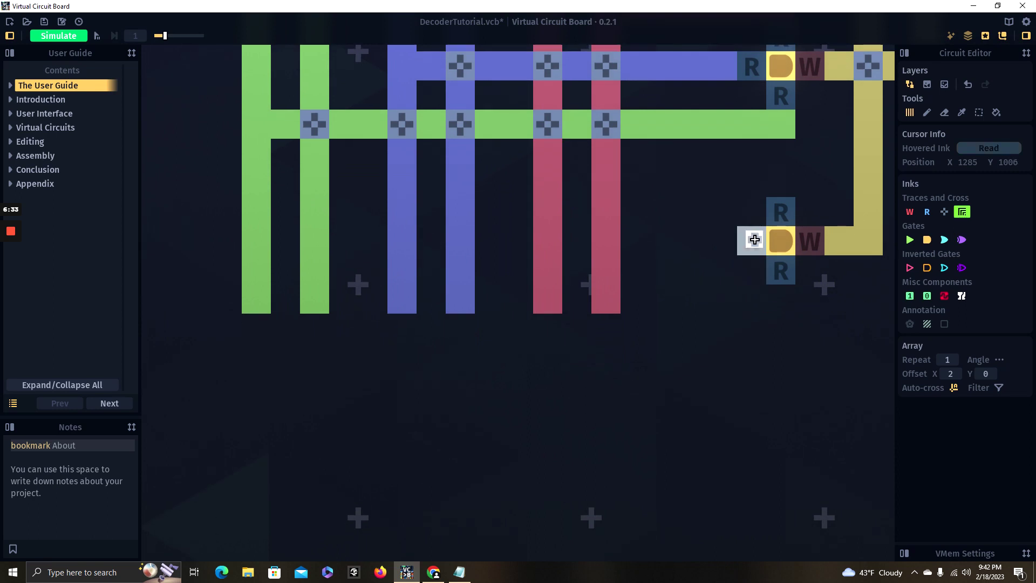
key("w")
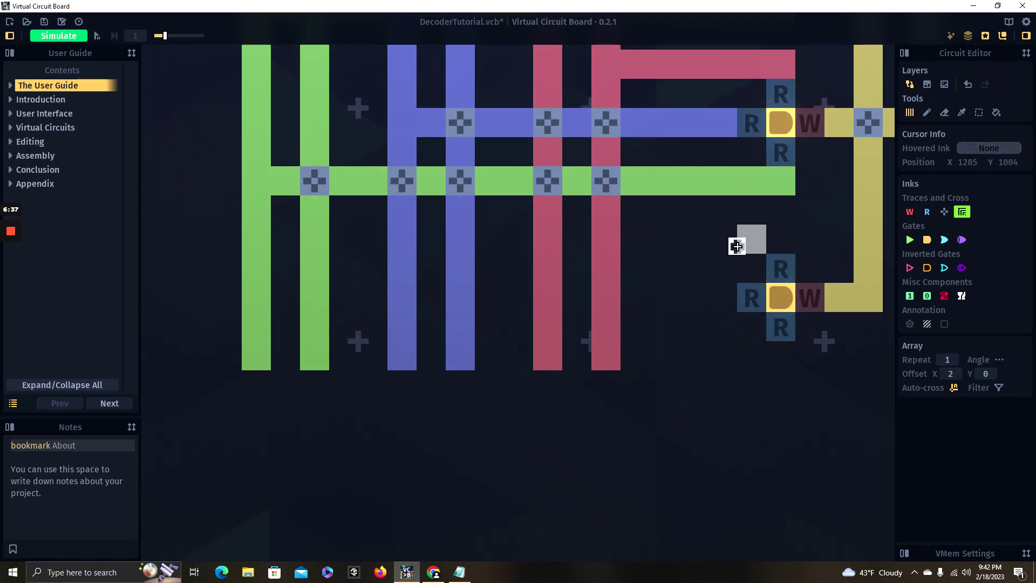
left_click_drag(783, 357, 784, 356)
key("a")
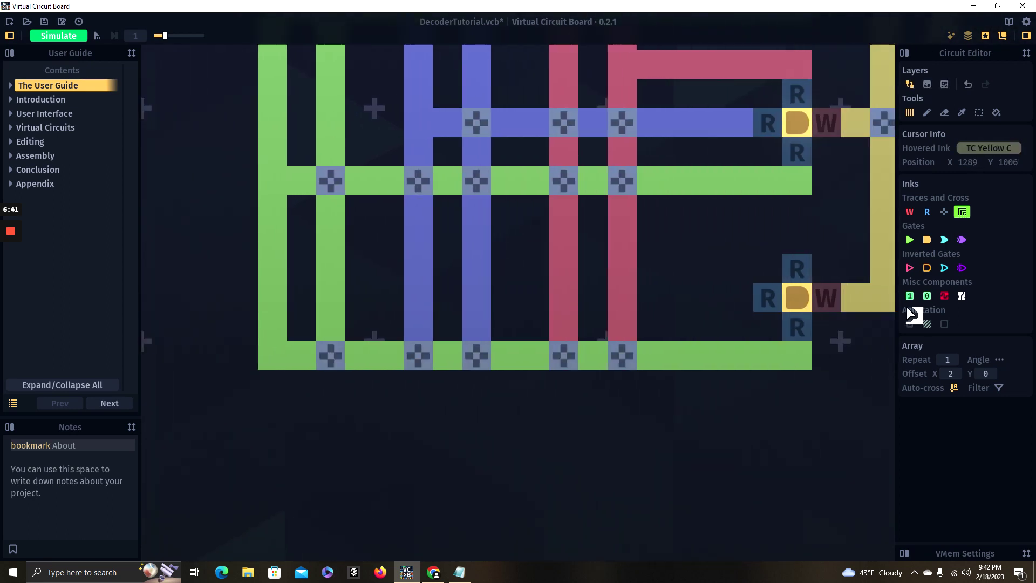
left_click(963, 210)
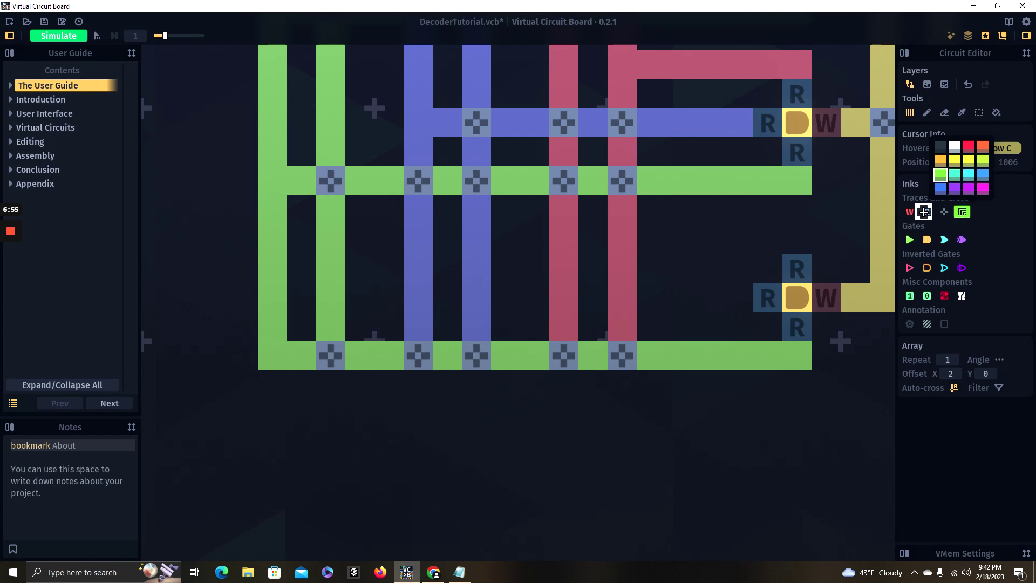
mouse_move(12, 274)
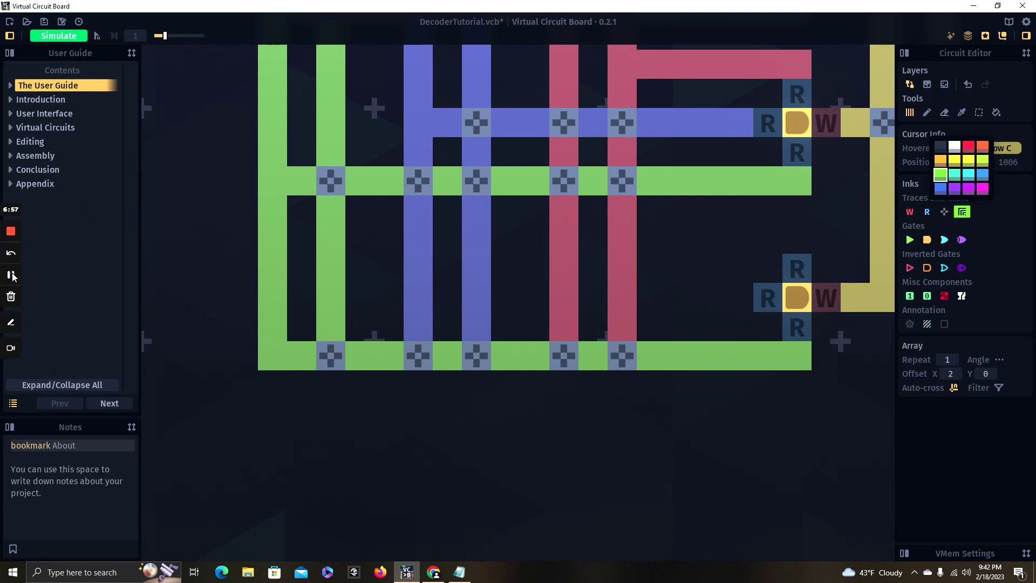
left_click(11, 276)
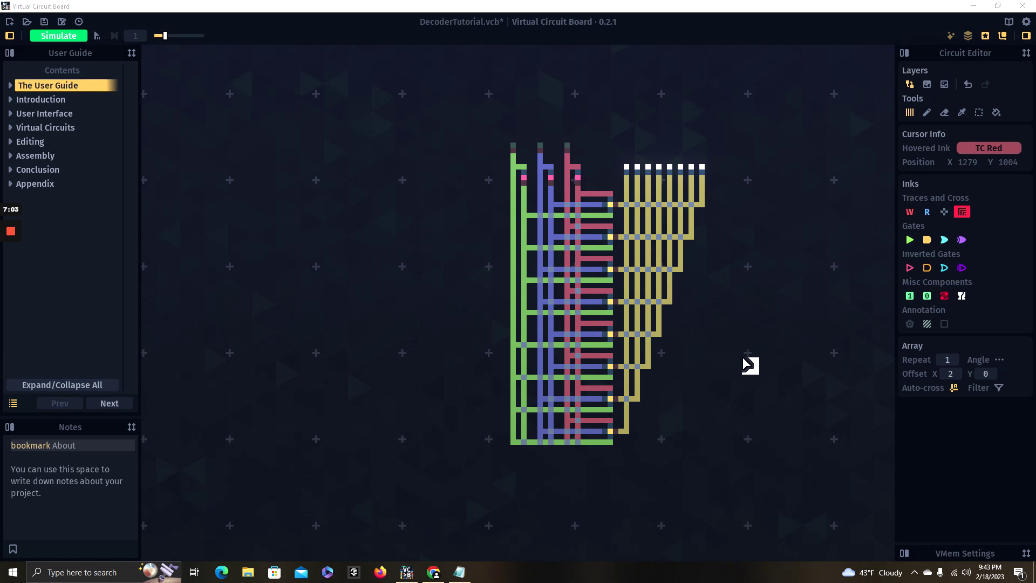
Step: Start simulating the completed decoder circuit, with its input latches and LEDs in view
left_click_drag(750, 366, 613, 355)
scroll(491, 132, "up", 1)
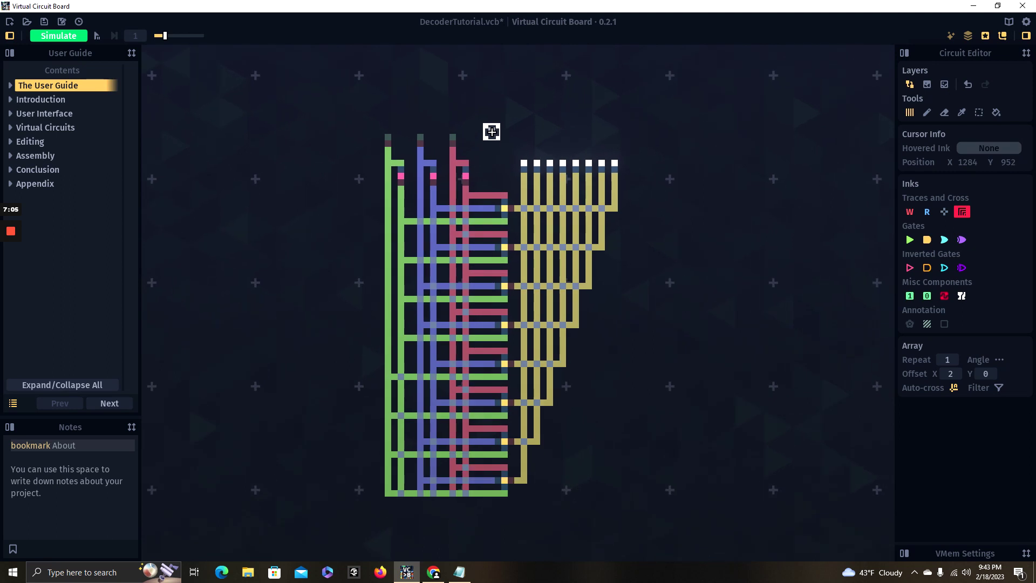
scroll(491, 132, "up", 1)
mouse_move(488, 136)
left_mouse_down()
mouse_move(475, 161)
mouse_move(487, 149)
left_mouse_up()
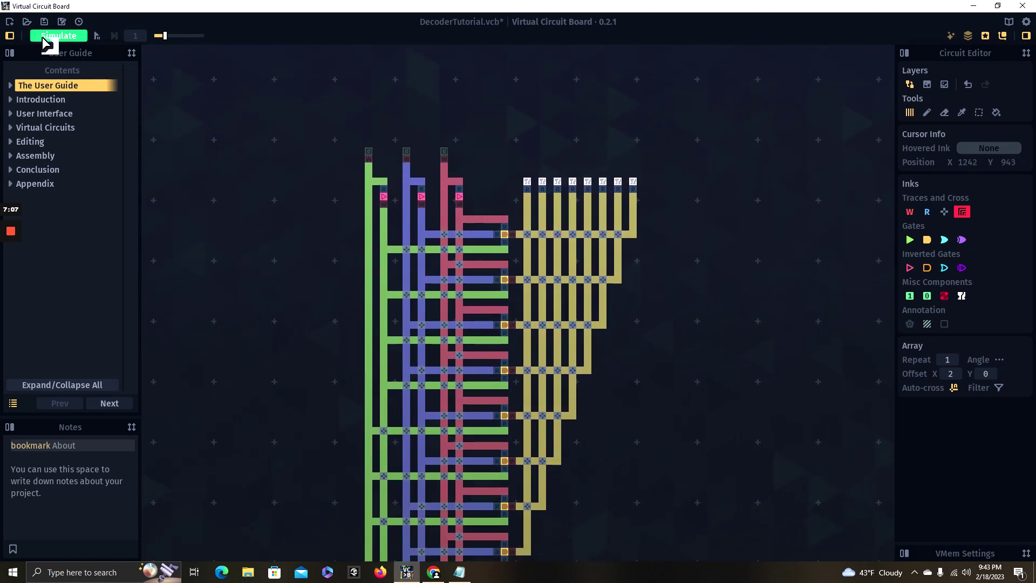
left_click(44, 39)
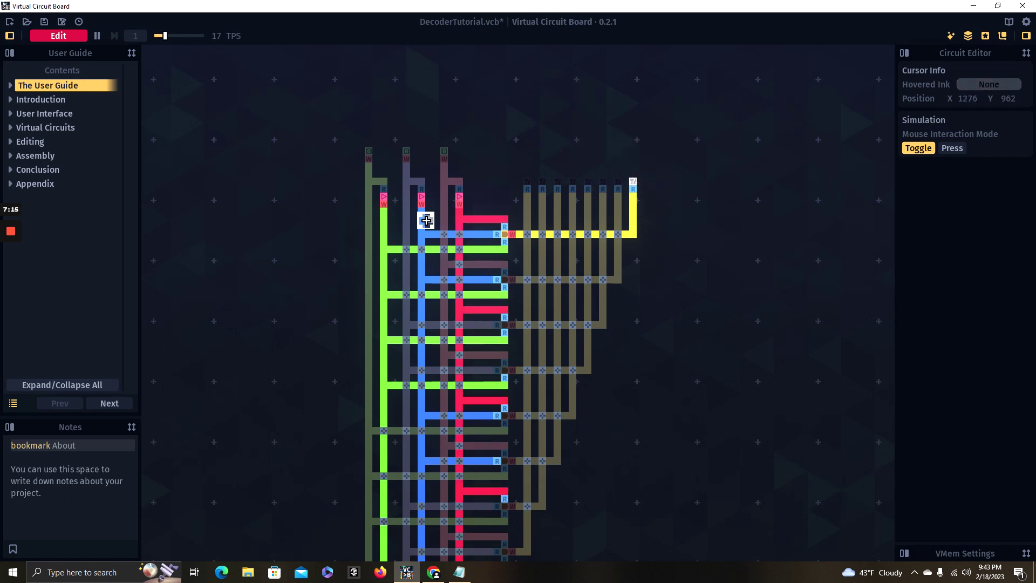
Step: Test the decoder with the green latch off by toggling the red latch on and off, both without and with the blue latch on
left_click(444, 157)
left_click(444, 155)
left_click(409, 158)
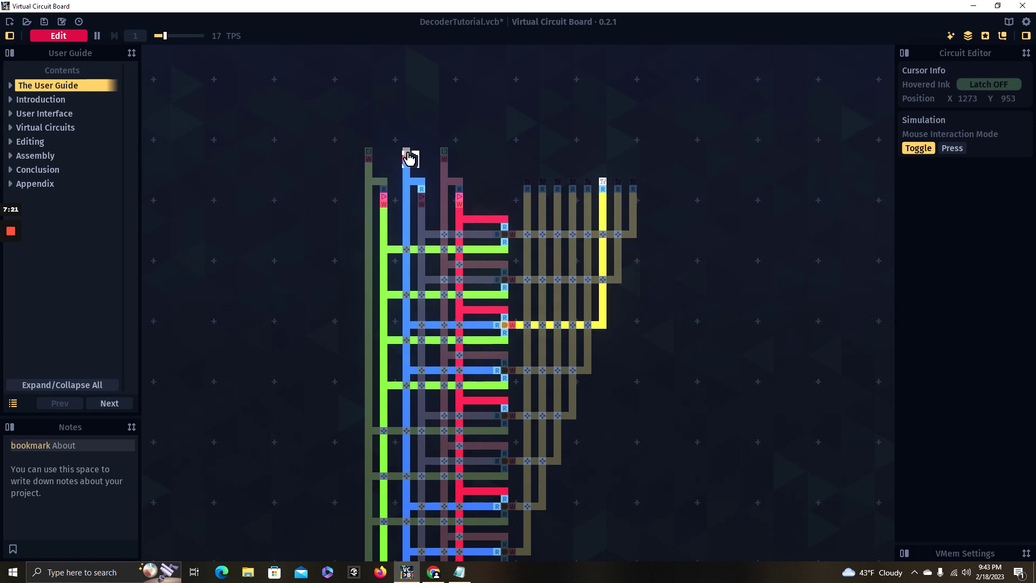
left_click(445, 157)
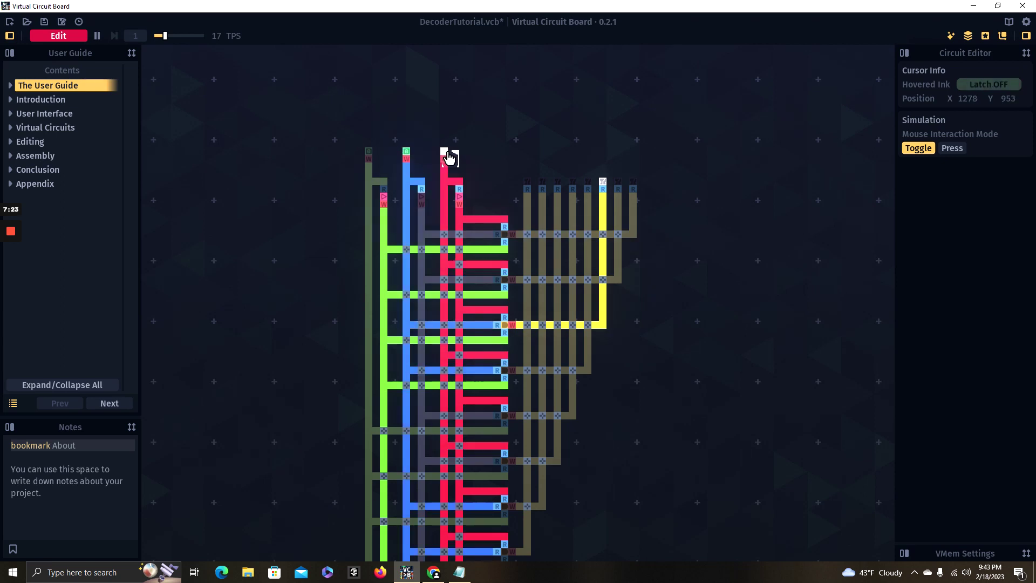
left_click(444, 155)
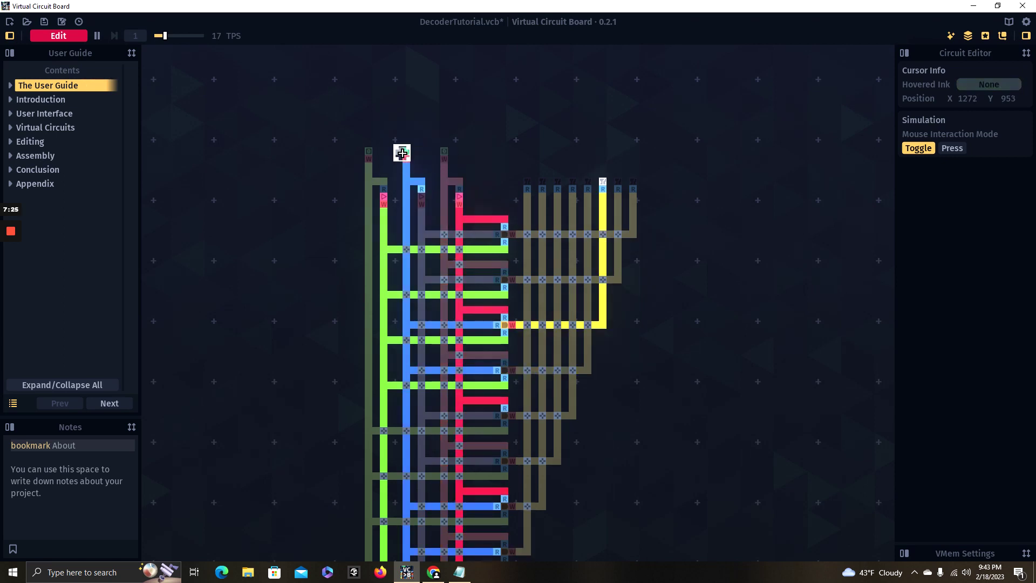
Step: Test the decoder with the green latch on by switching the blue and red latches through their combinations, ending with all three on
left_click(407, 155)
left_click(371, 158)
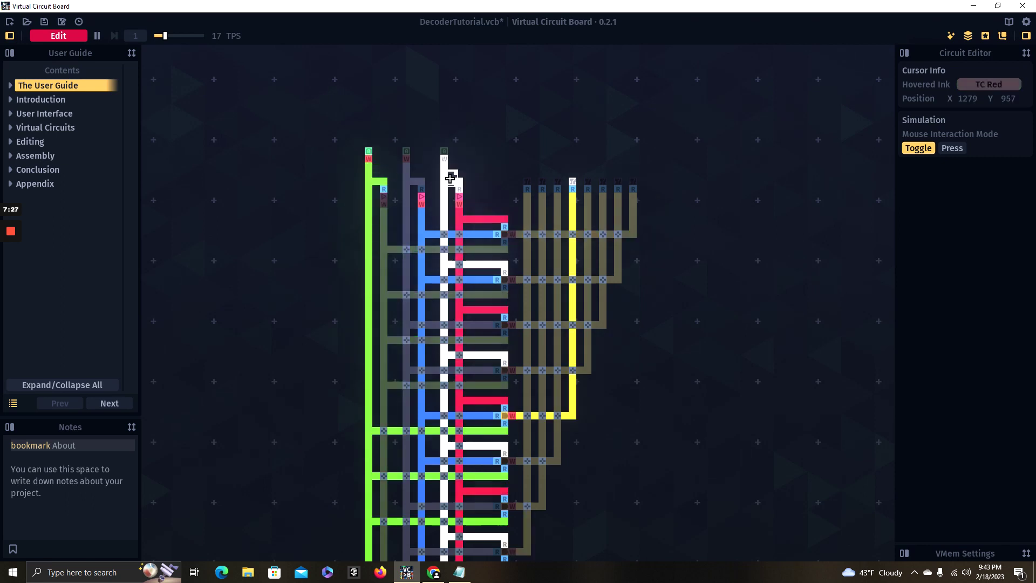
left_click(445, 156)
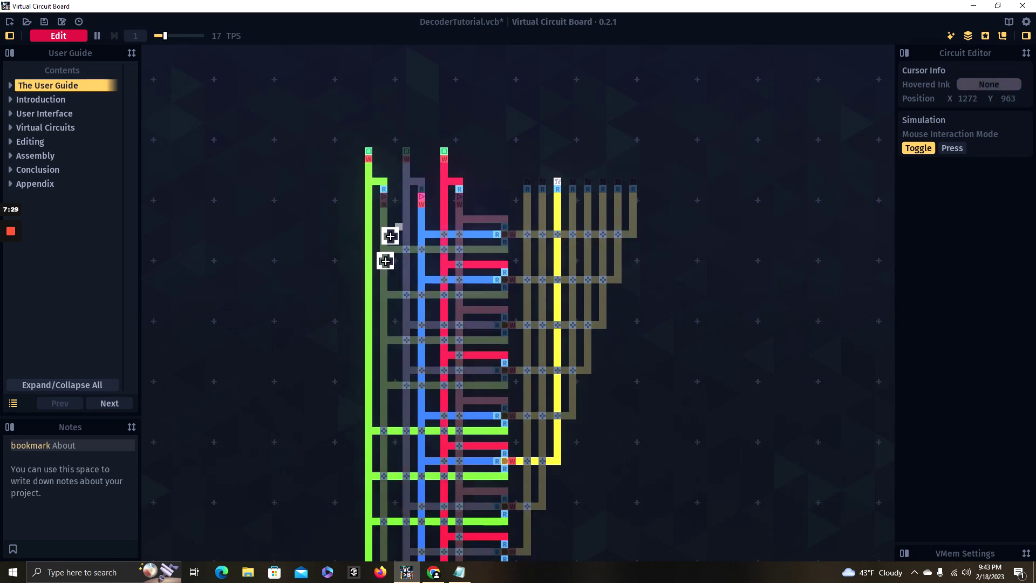
left_click(446, 156)
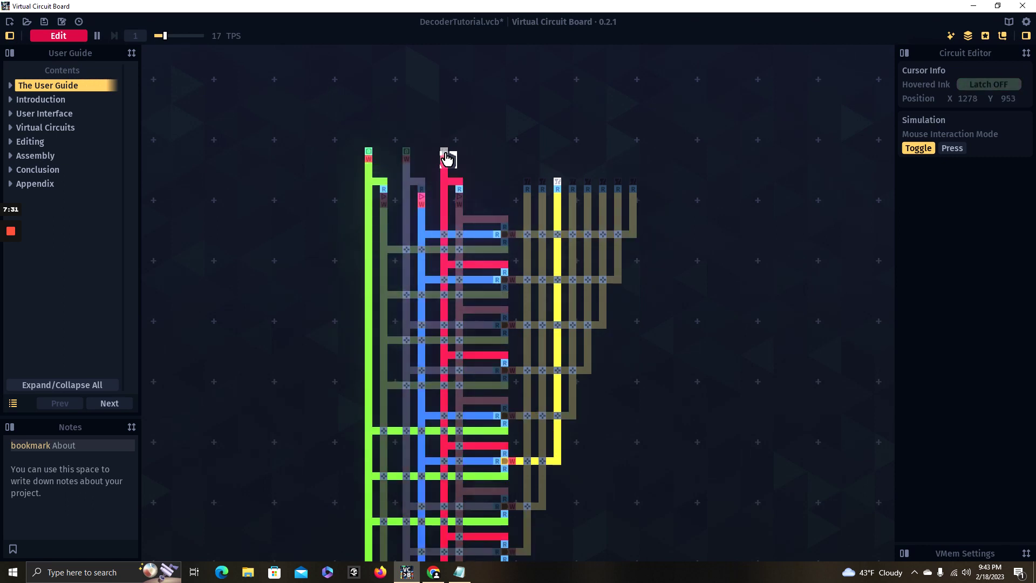
left_click(445, 158)
left_click(409, 157)
left_click(409, 158)
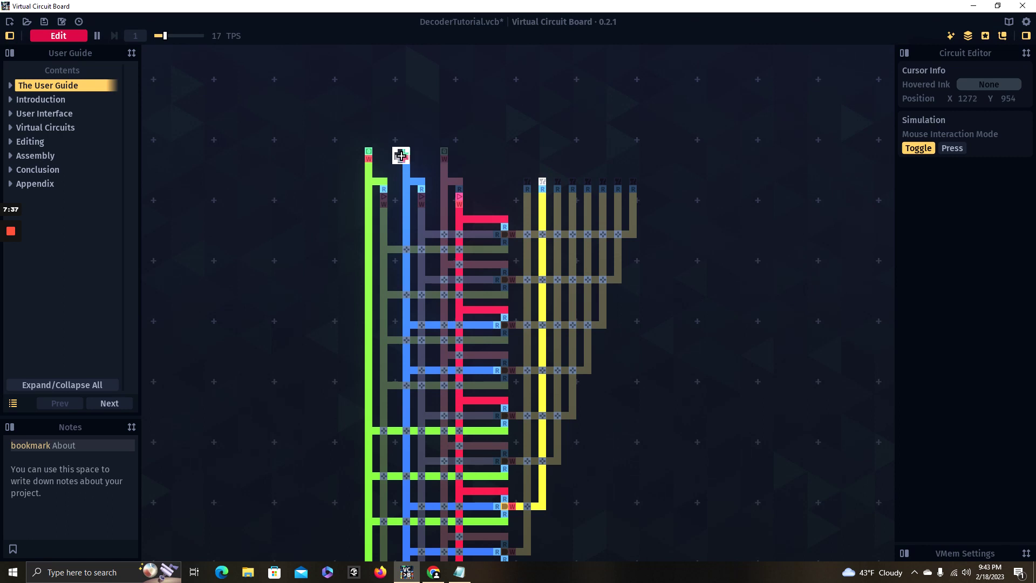
left_click(446, 157)
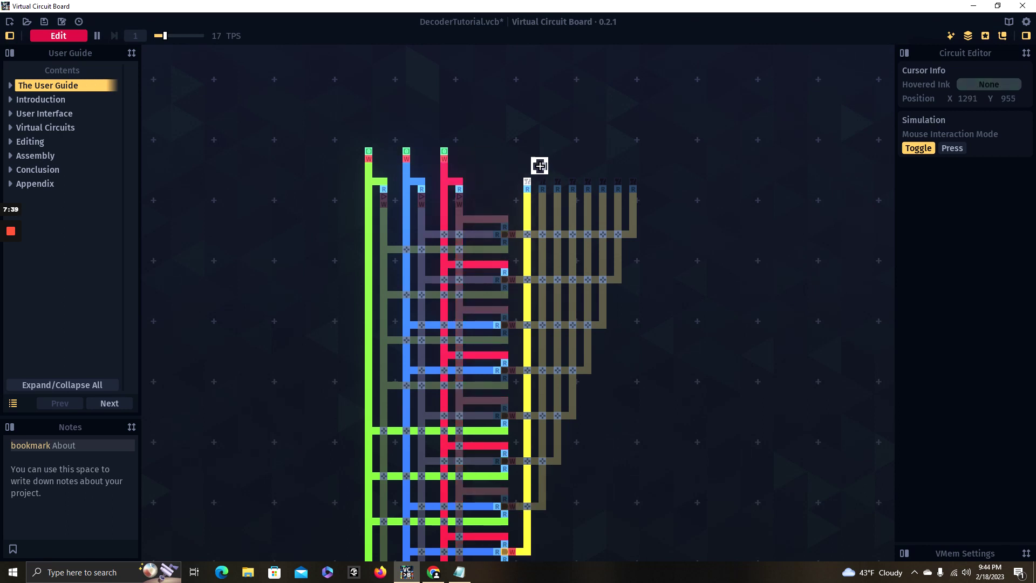
Step: Switch off the red, blue and green latches in turn and view the whole circuit
scroll(648, 252, "up", 1)
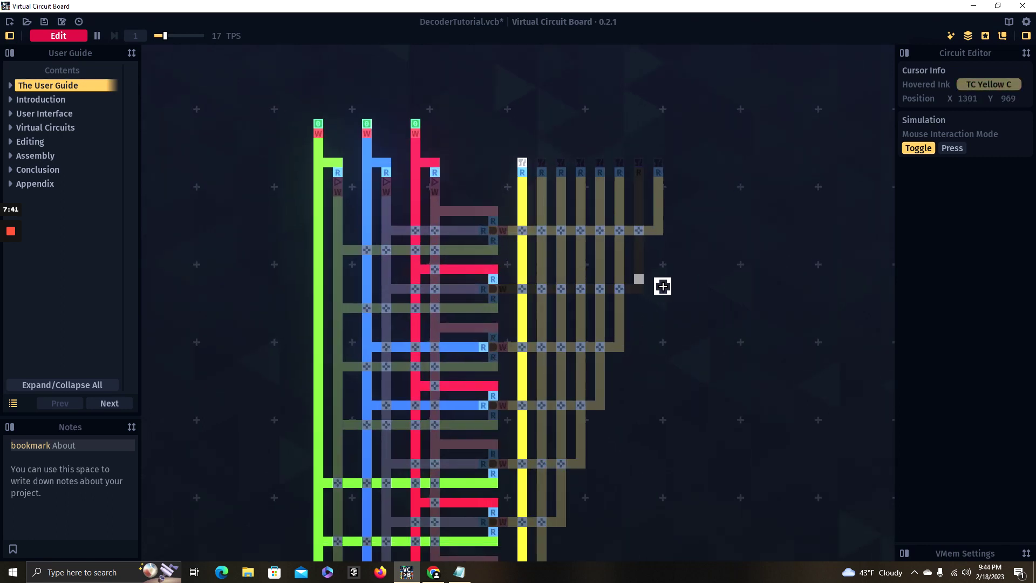
left_click(414, 127)
left_click(365, 131)
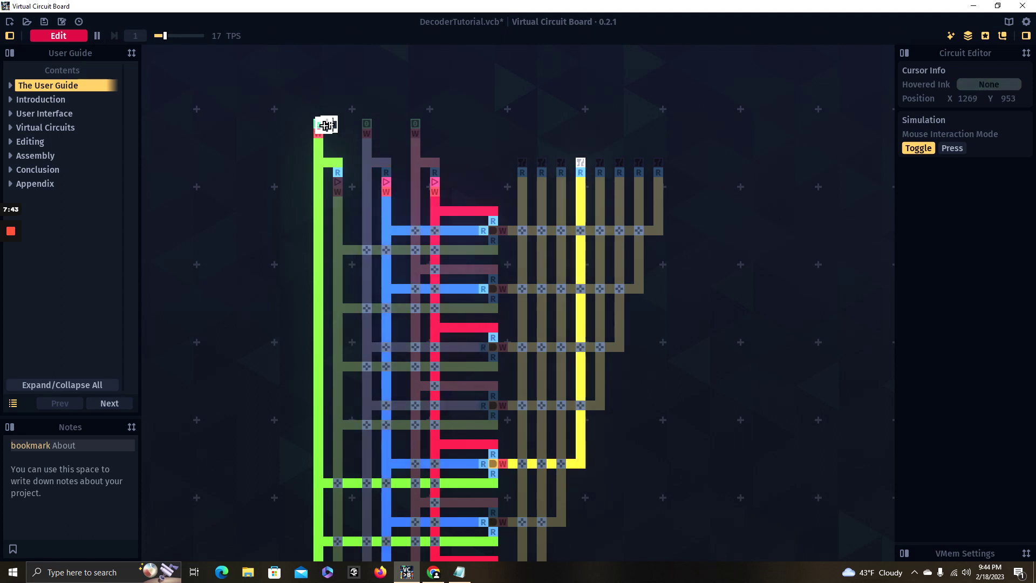
left_click(319, 123)
scroll(724, 301, "down", 2)
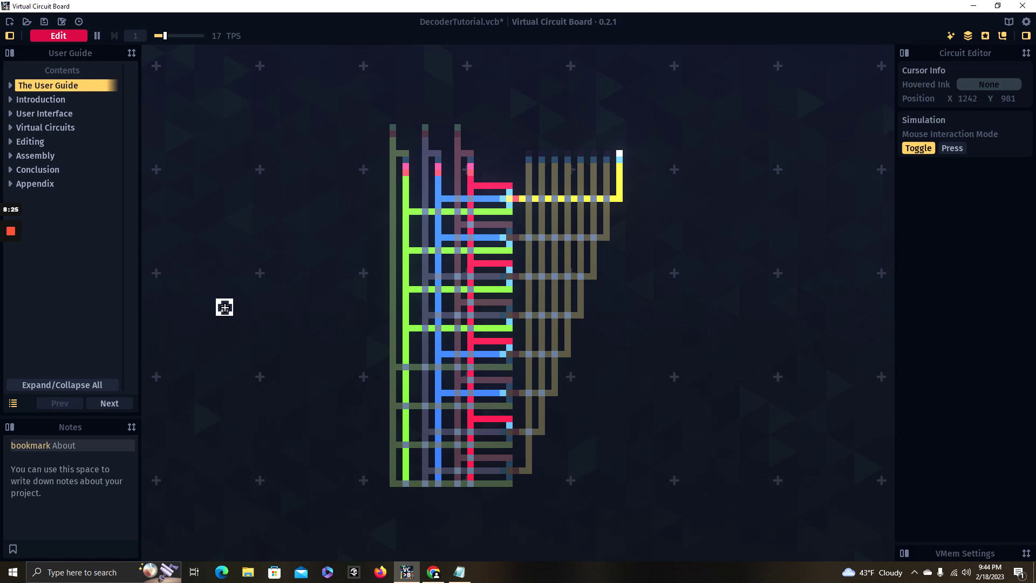
mouse_move(11, 238)
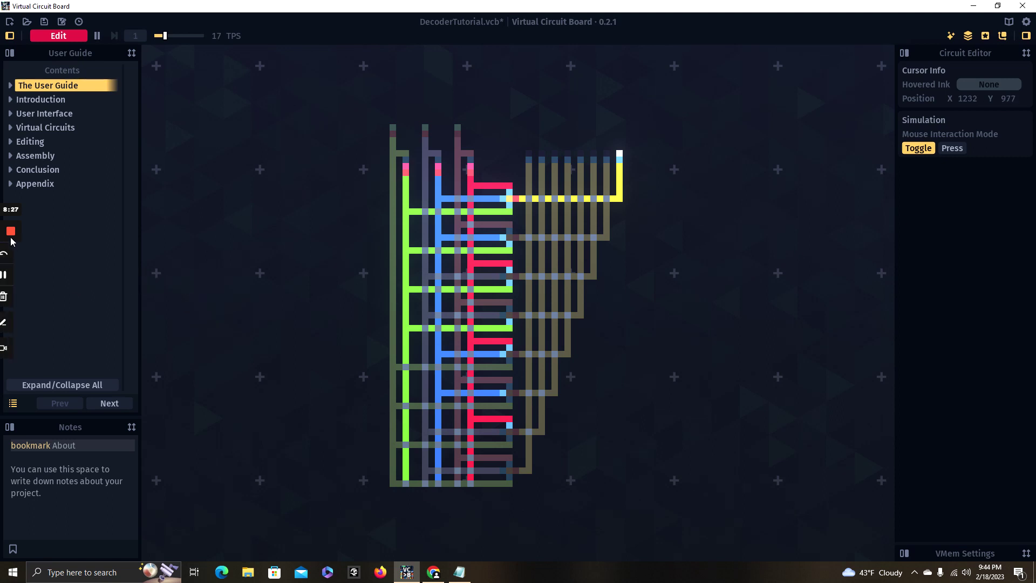